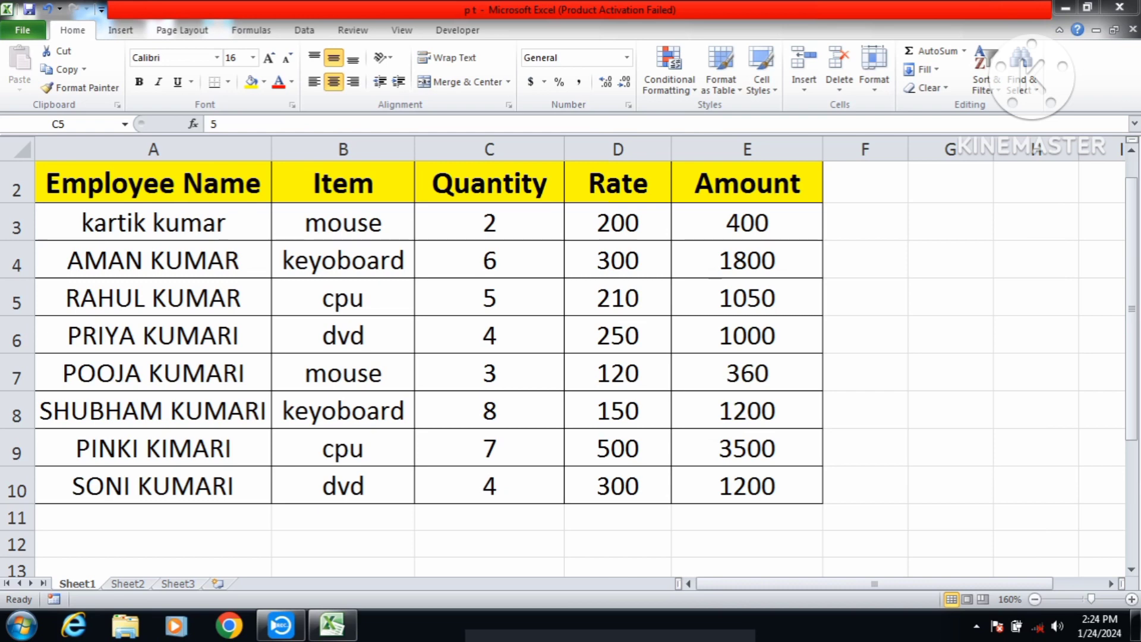
# Clear everything, both contents and formatting, from the merged title cell "Pivot Table in Excel" in row 1
pyautogui.scroll(1, 232, 196)
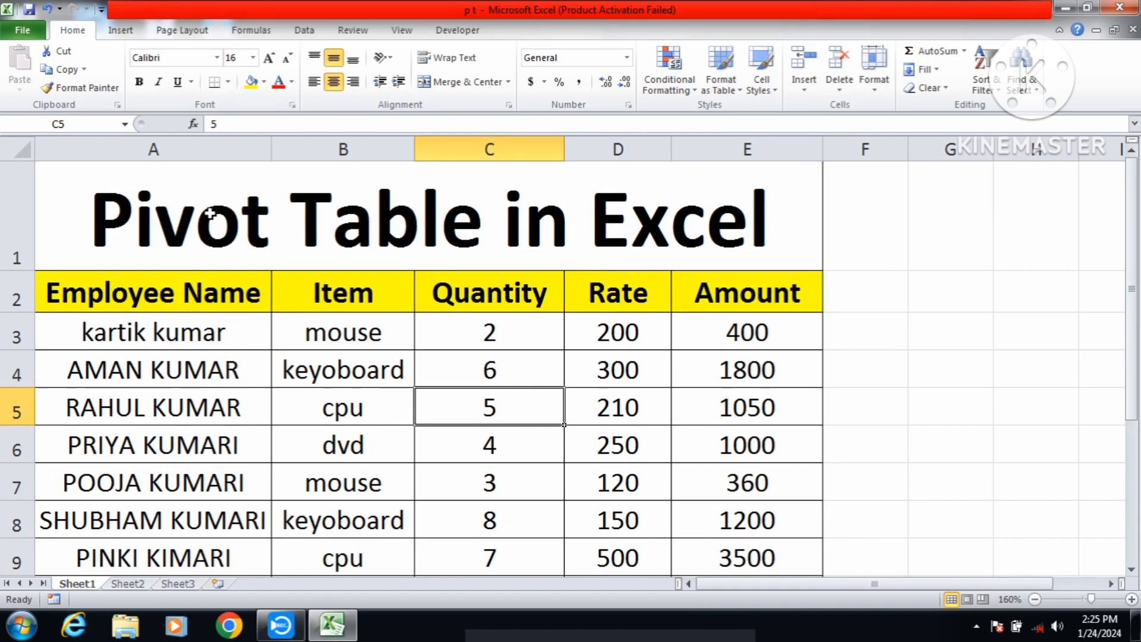
pyautogui.click(140, 206)
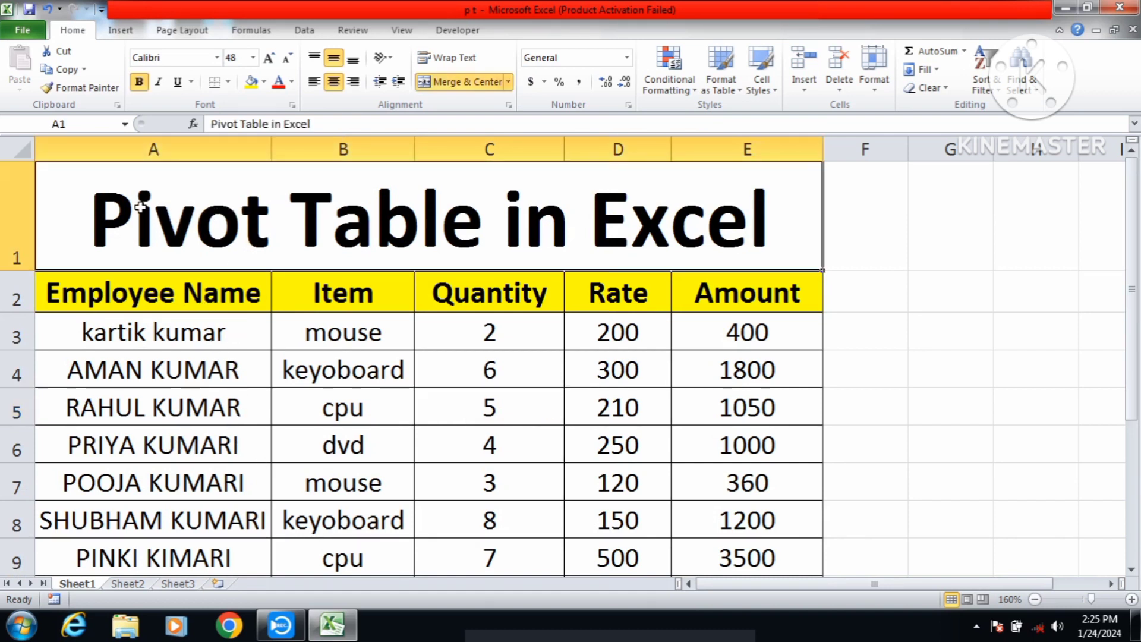
pyautogui.click(946, 90)
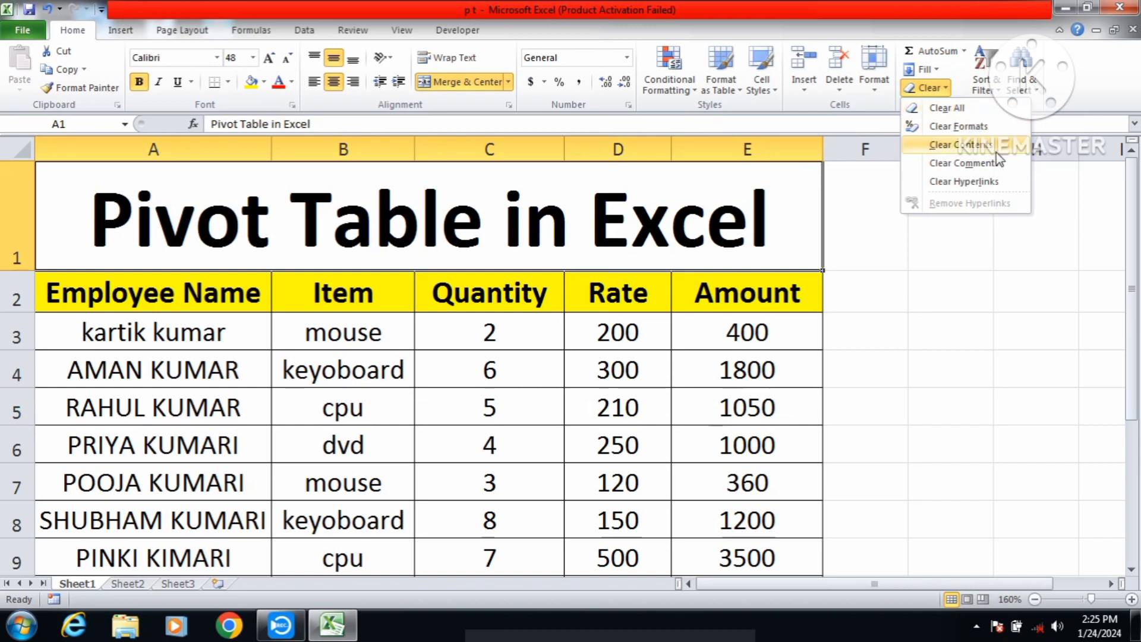
pyautogui.click(969, 113)
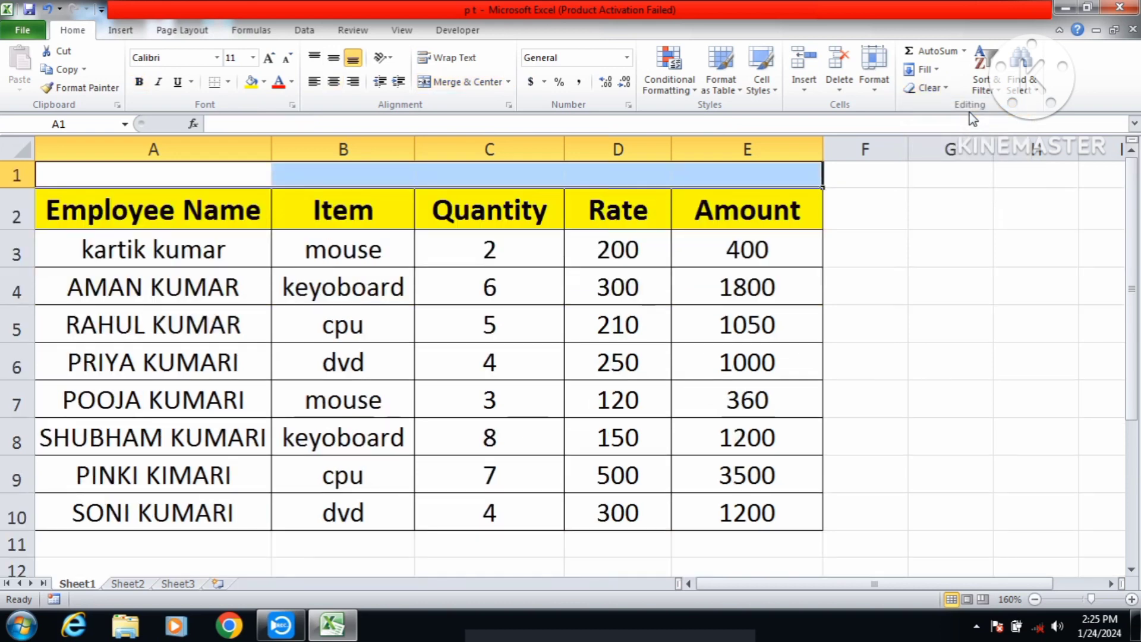
pyautogui.click(861, 200)
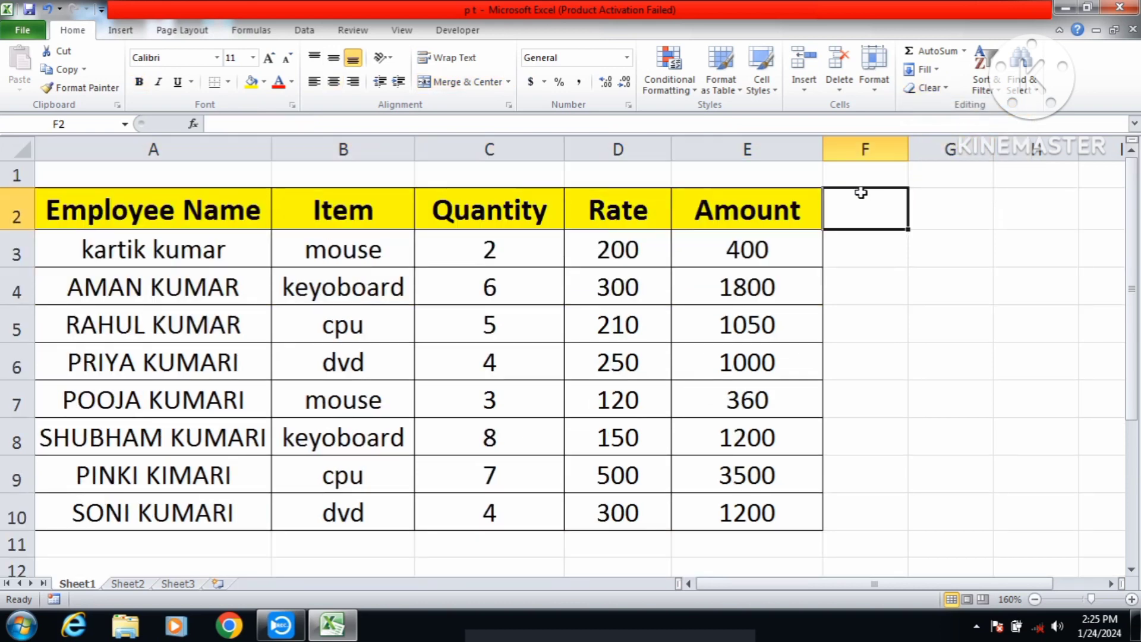
pyautogui.click(780, 176)
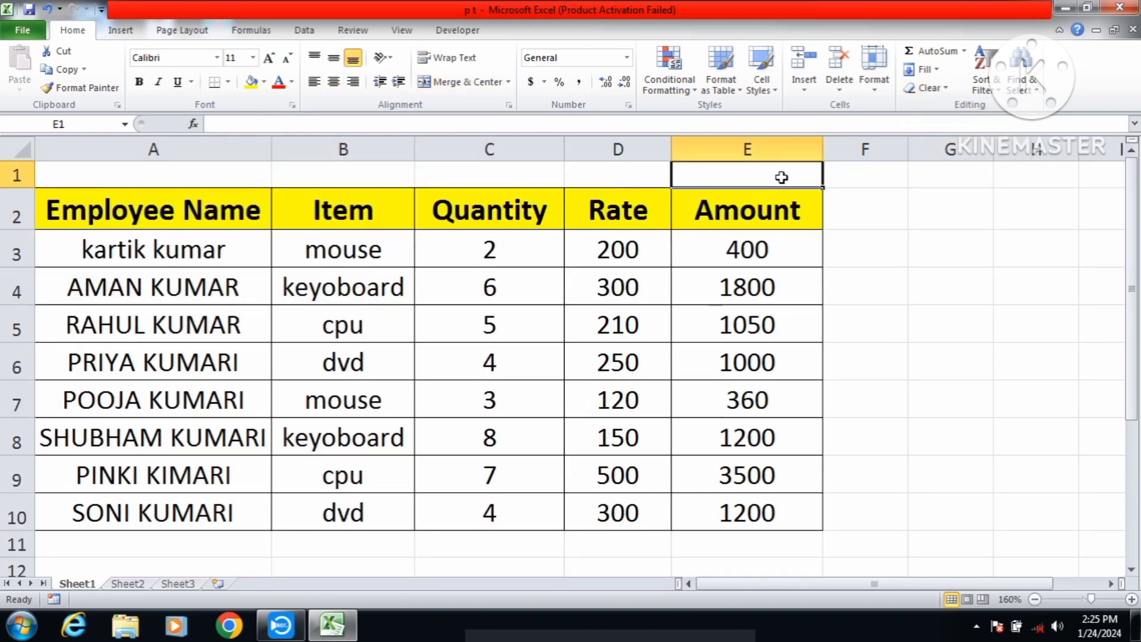
pyautogui.click(634, 174)
pyautogui.click(525, 171)
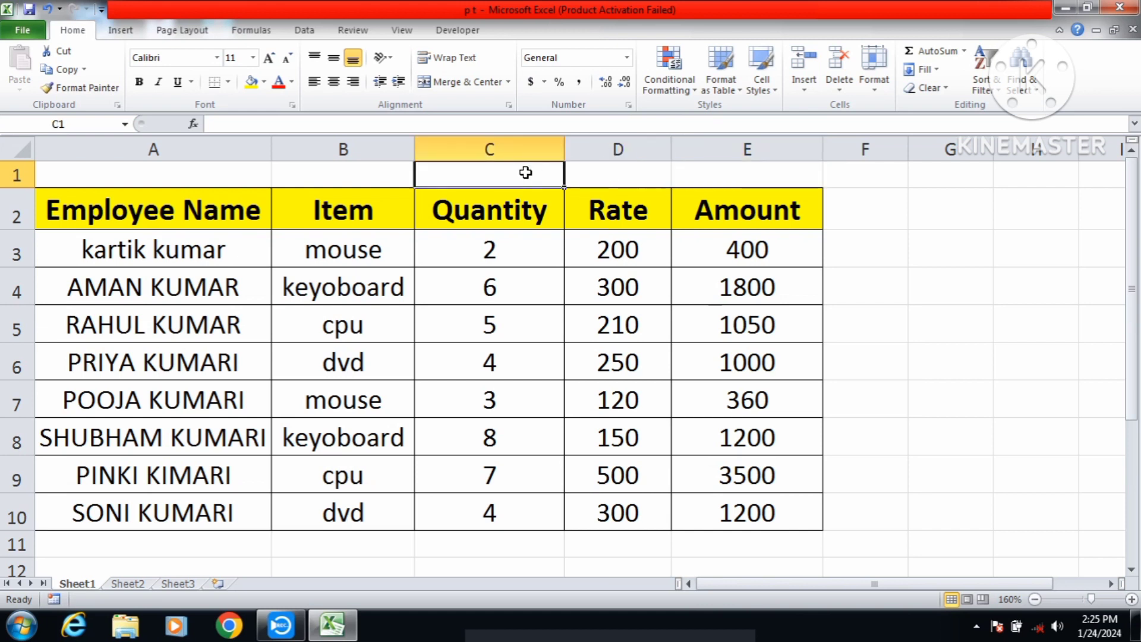
pyautogui.click(869, 177)
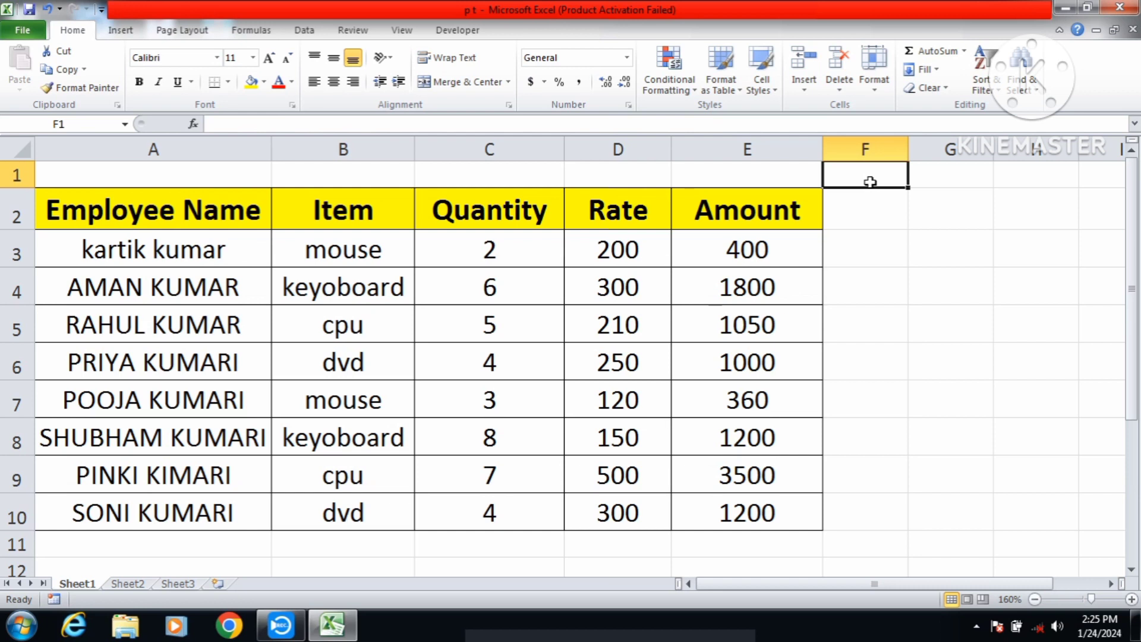
pyautogui.click(927, 88)
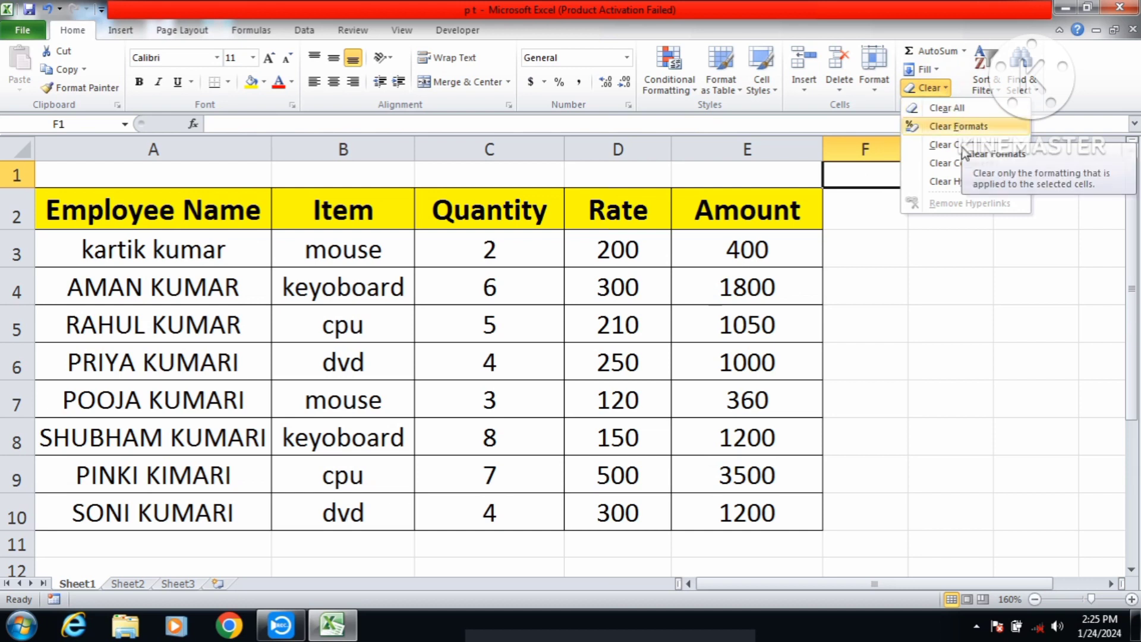
pyautogui.click(899, 306)
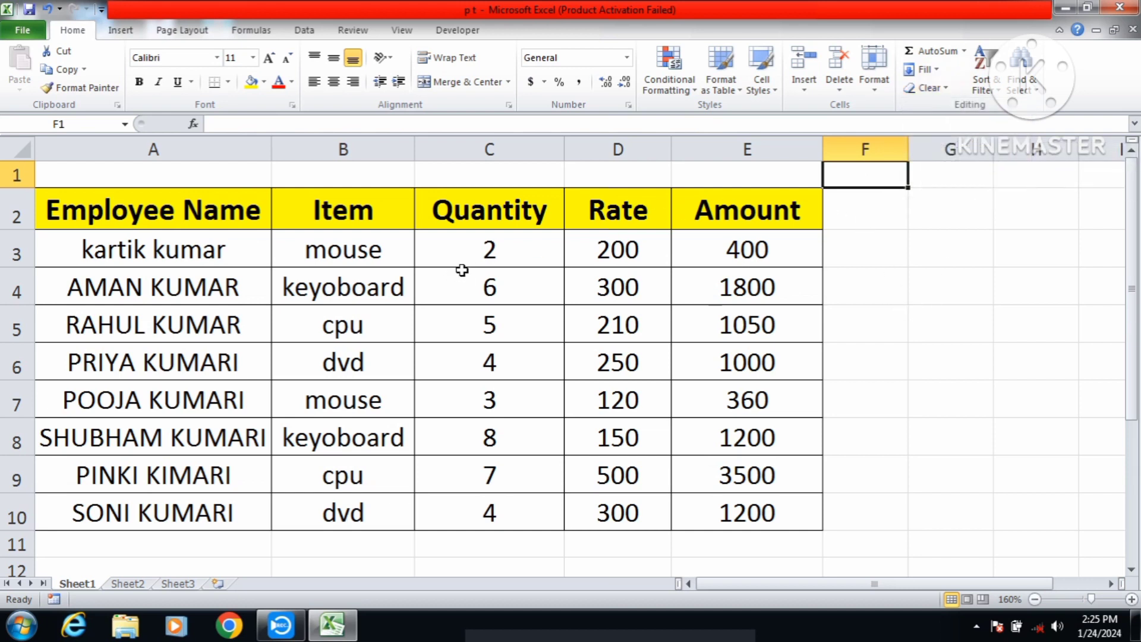
# Clear only the formatting of the first Quantity value in cell C3
pyautogui.click(486, 248)
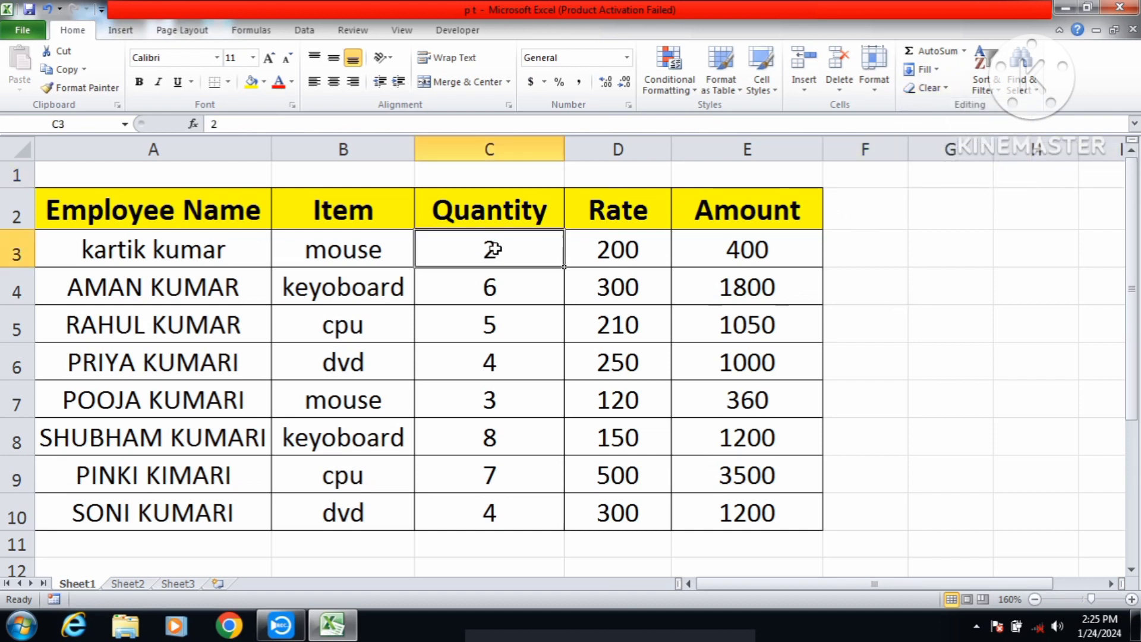
pyautogui.click(927, 88)
pyautogui.click(971, 123)
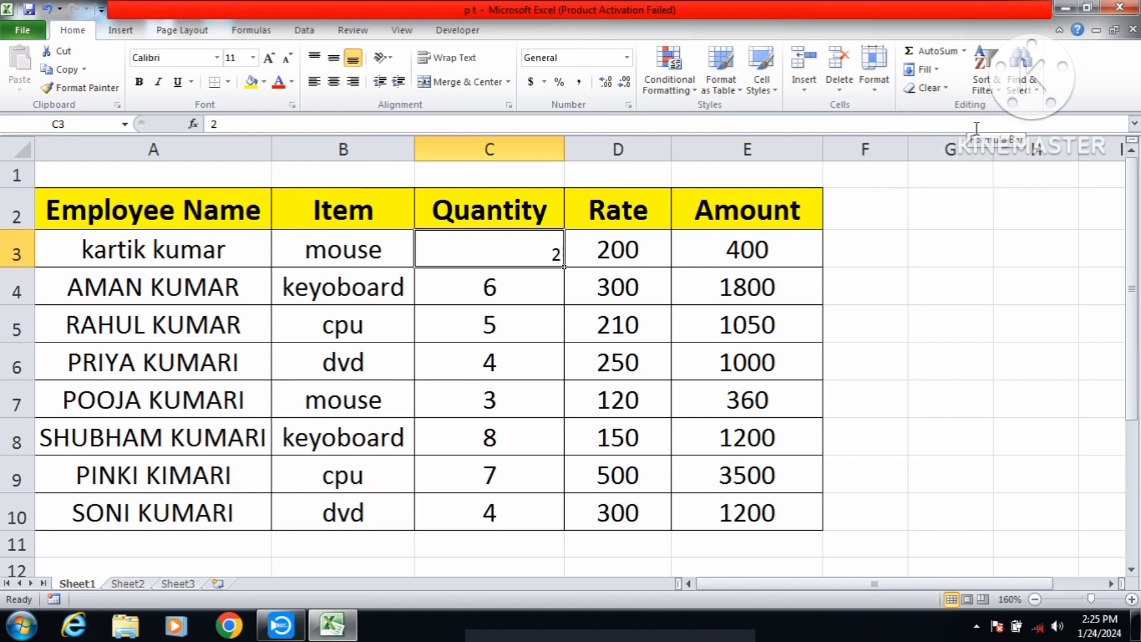
pyautogui.click(937, 257)
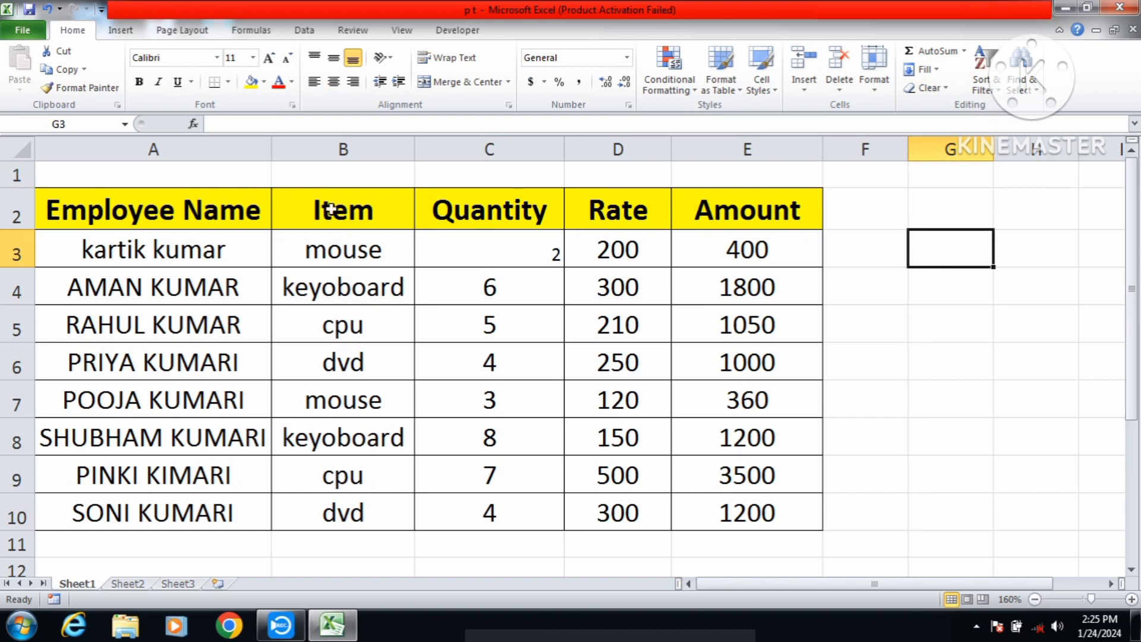
# Clear only the formatting of the Employee Name header in cell A2
pyautogui.click(147, 208)
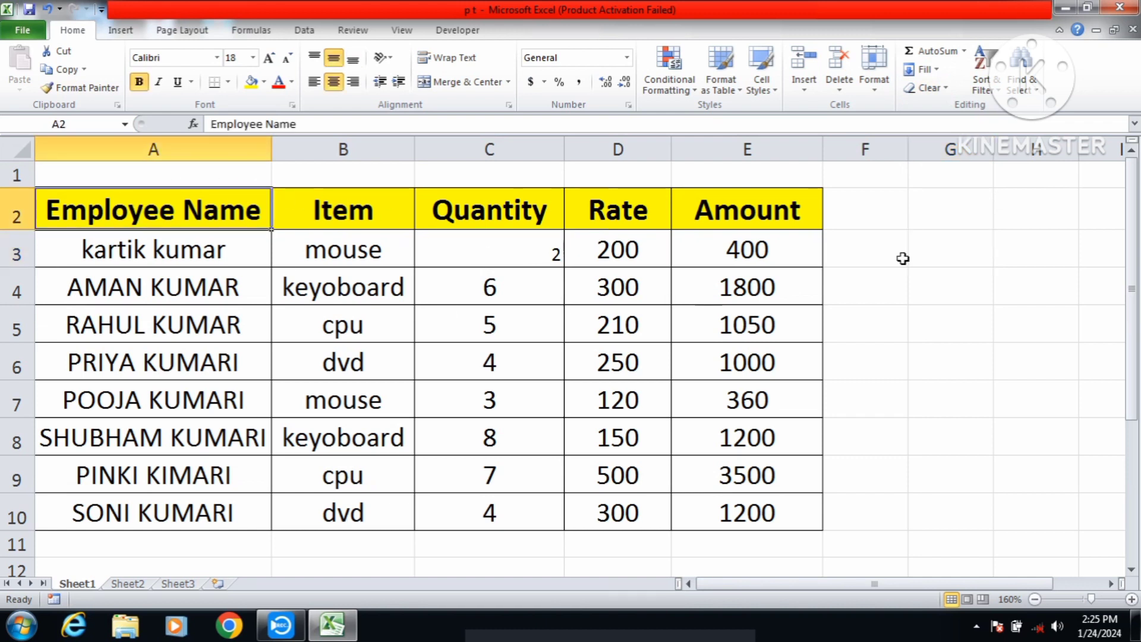
pyautogui.click(942, 89)
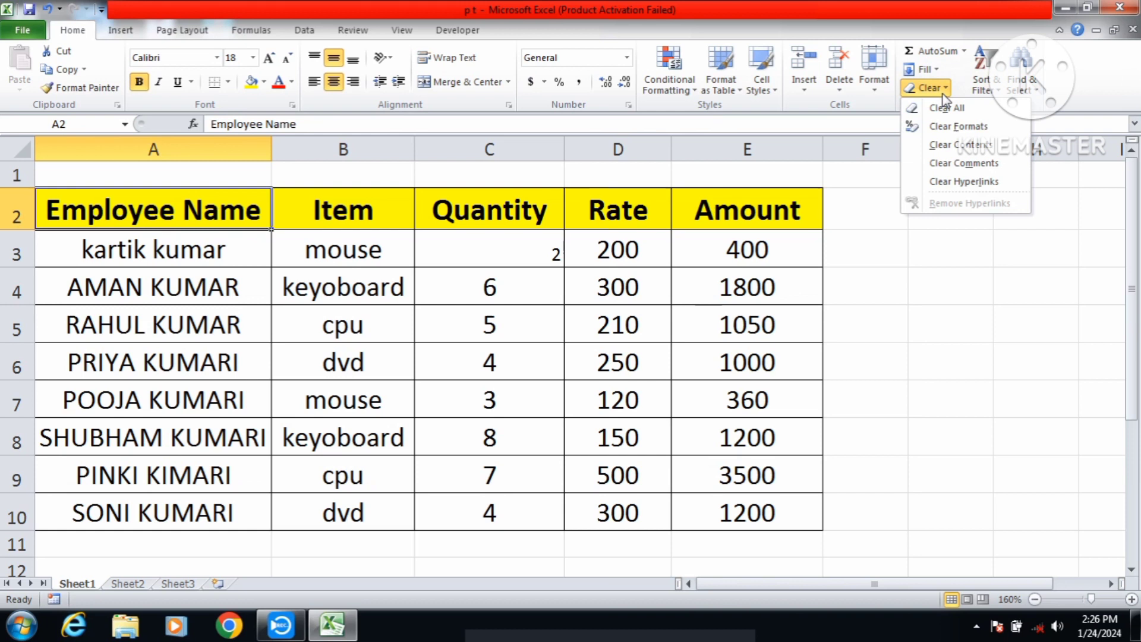
pyautogui.click(955, 124)
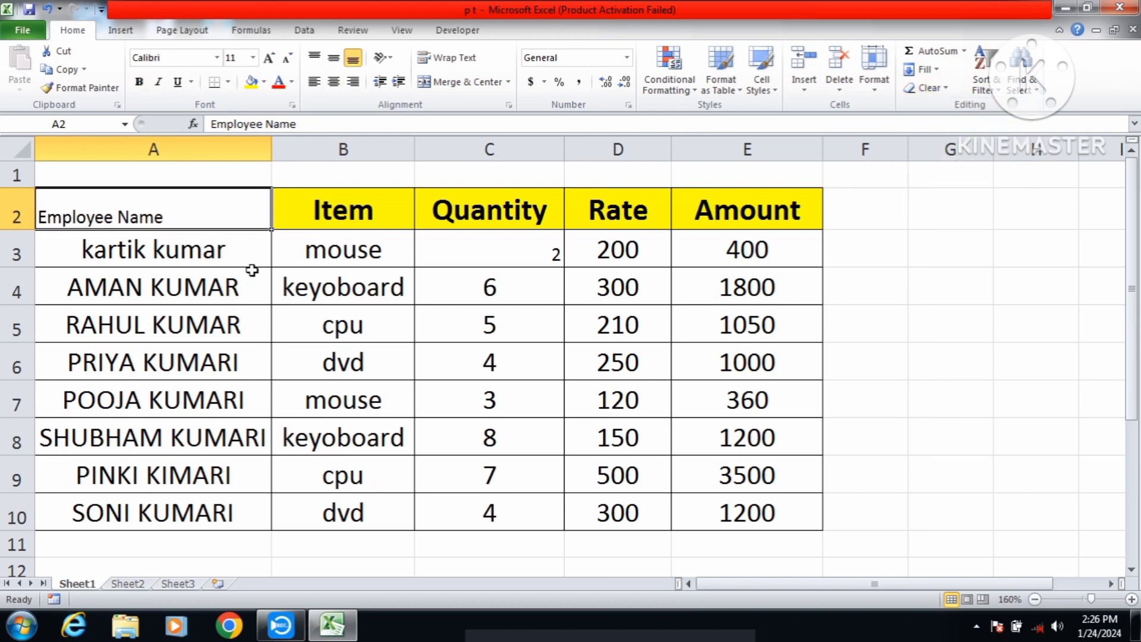
pyautogui.click(375, 211)
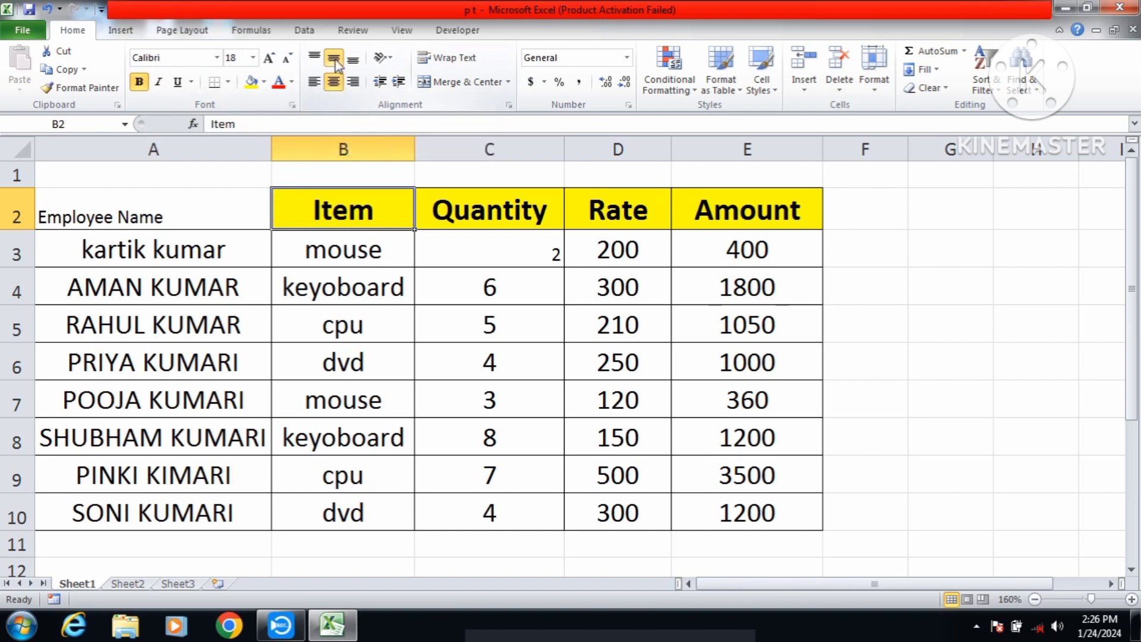
# Clear only the contents of the Employee Name header in cell A2 and of the employee name in cell A3
pyautogui.click(188, 213)
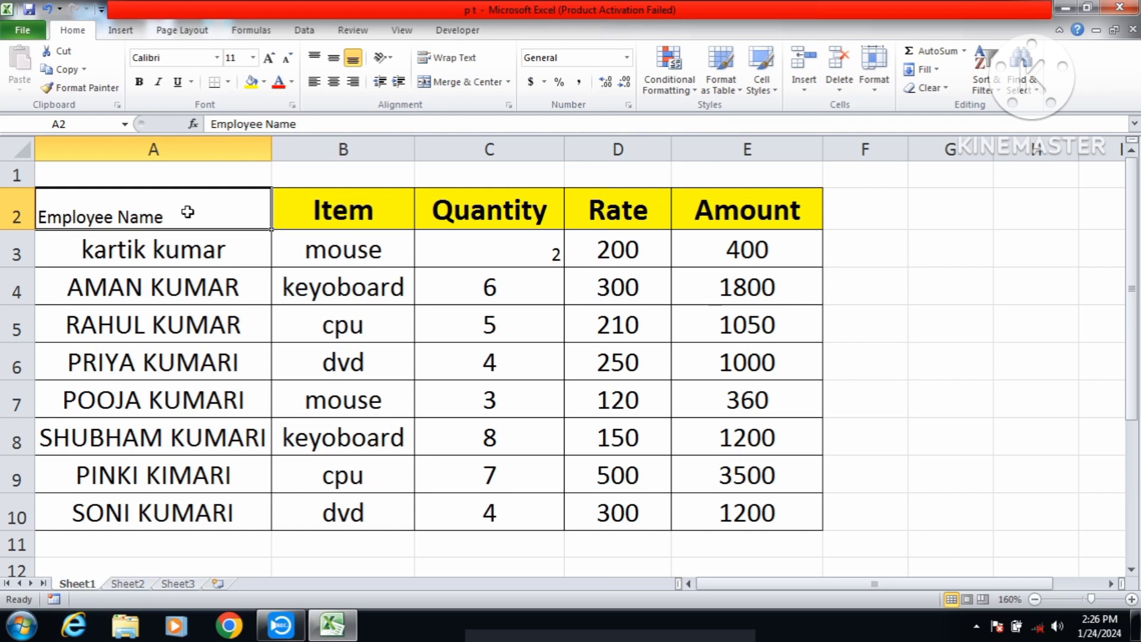
pyautogui.click(948, 90)
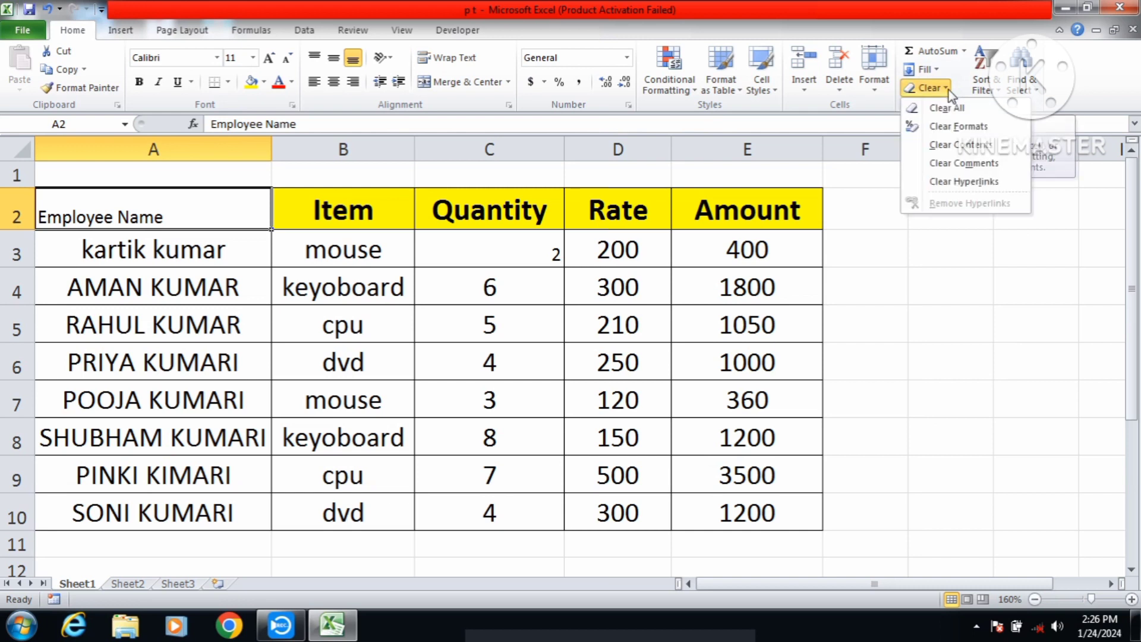
pyautogui.click(977, 152)
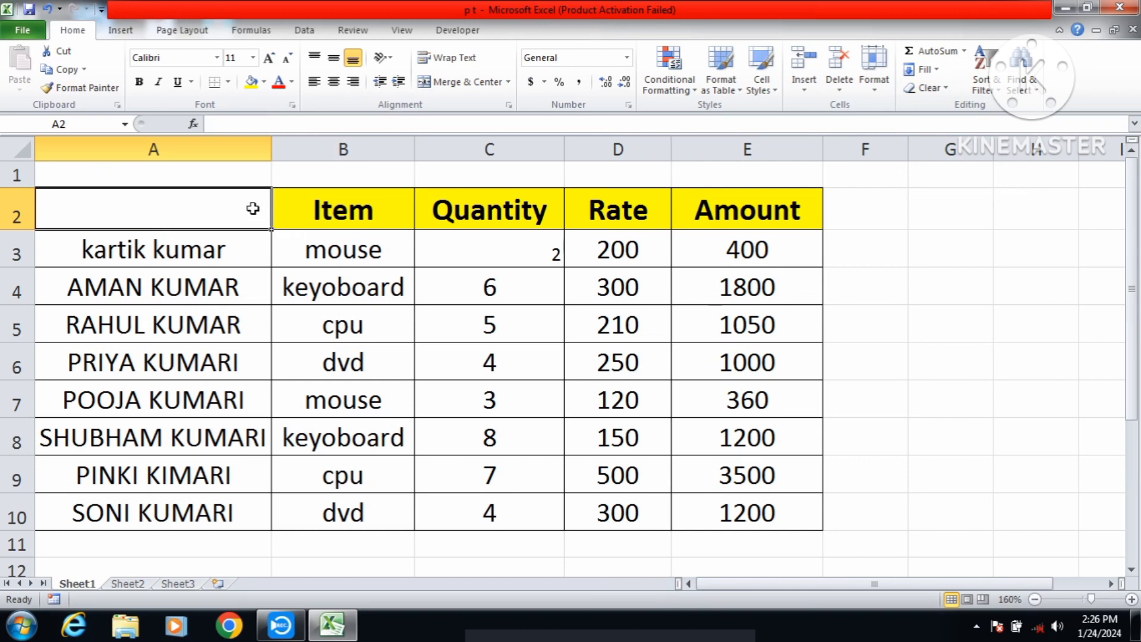
pyautogui.click(219, 248)
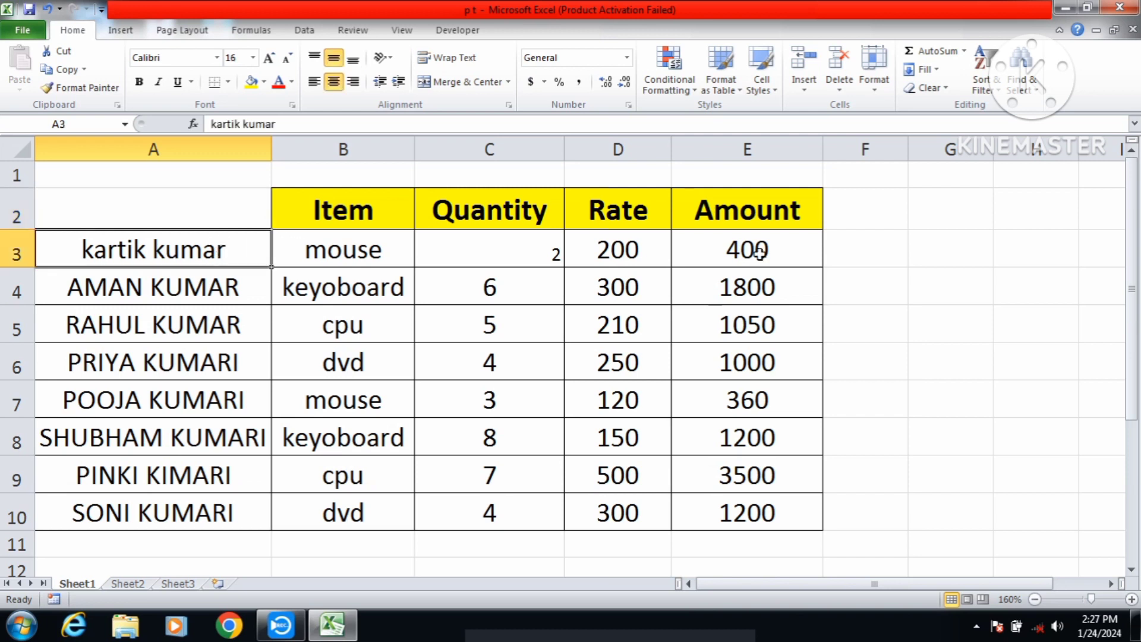
pyautogui.click(944, 89)
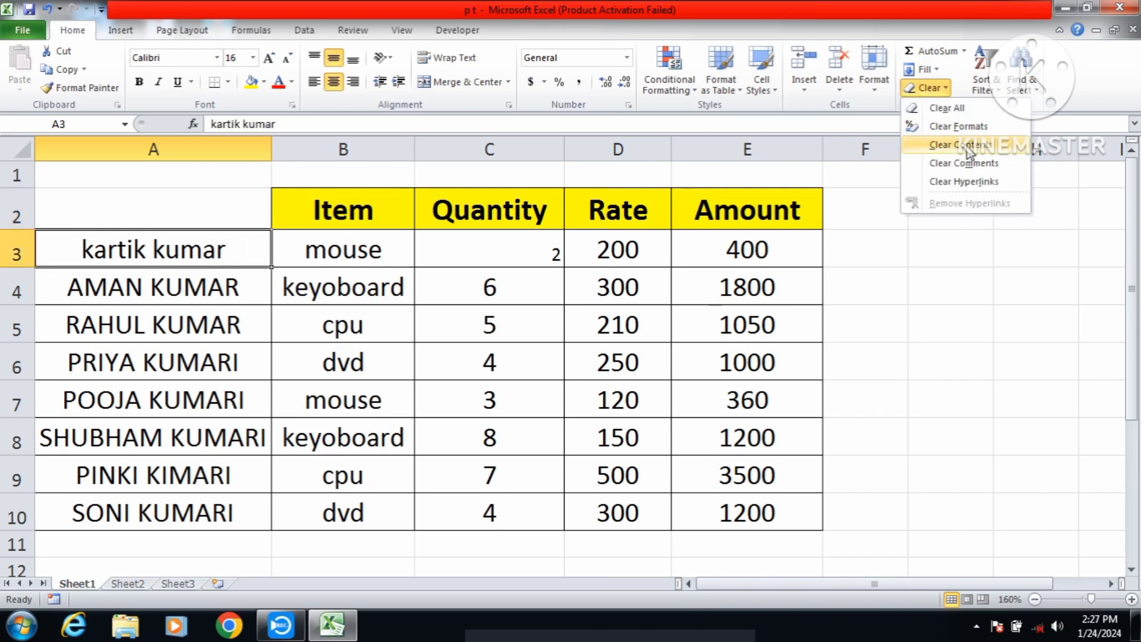
pyautogui.click(967, 152)
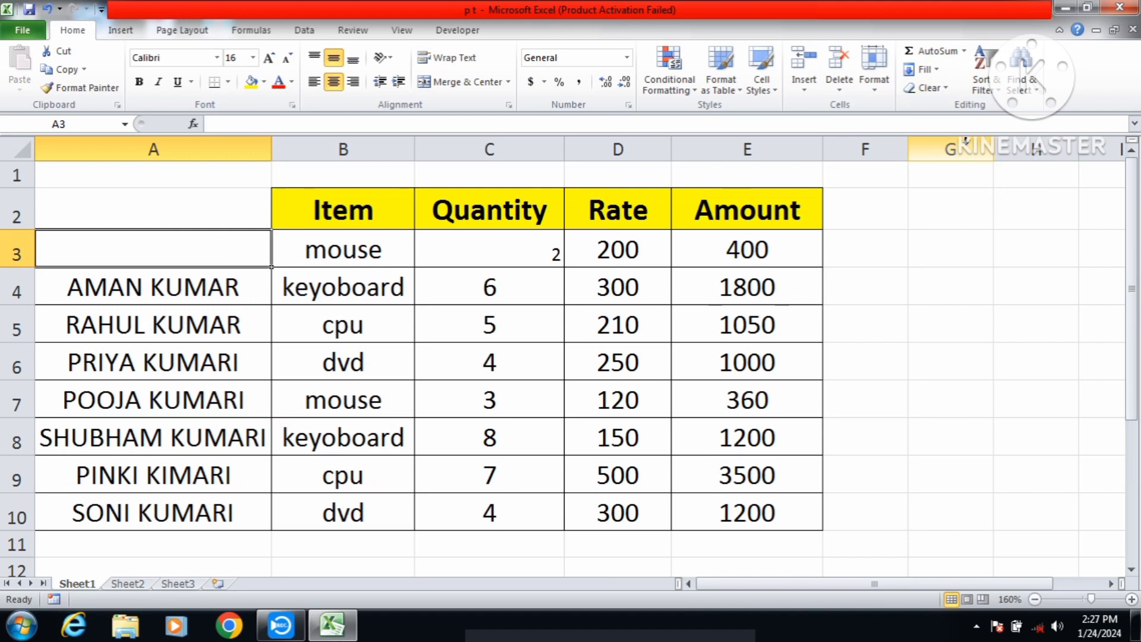
# Undo the last two content clearings in cells A3 and A2
pyautogui.hotkey('ctrl', 'z')
pyautogui.hotkey('ctrl', 'z')
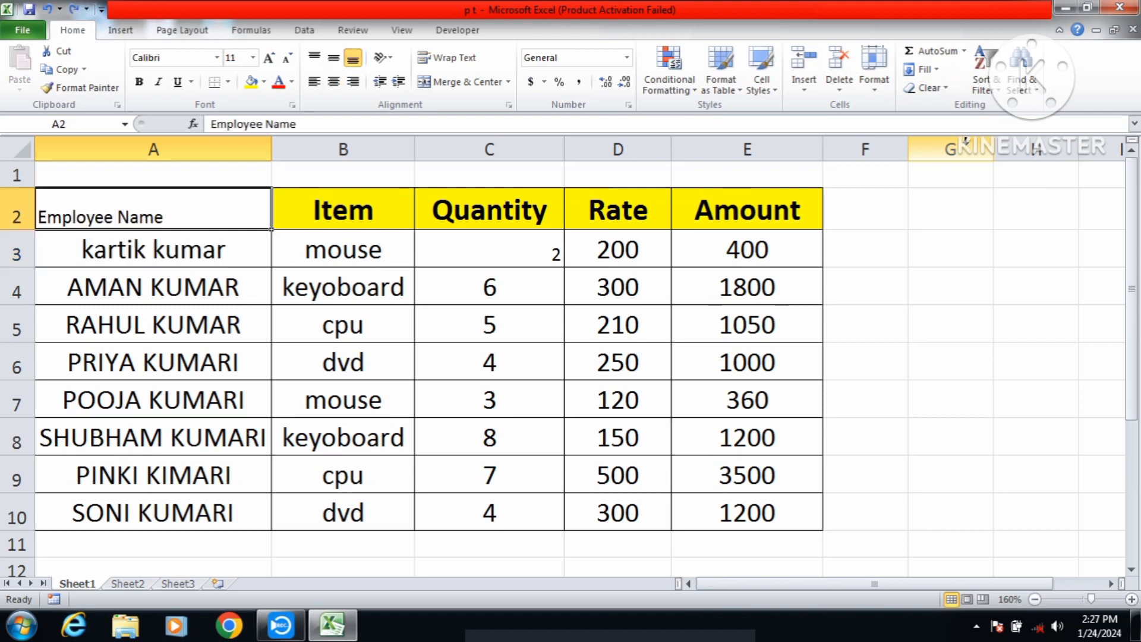
pyautogui.click(944, 91)
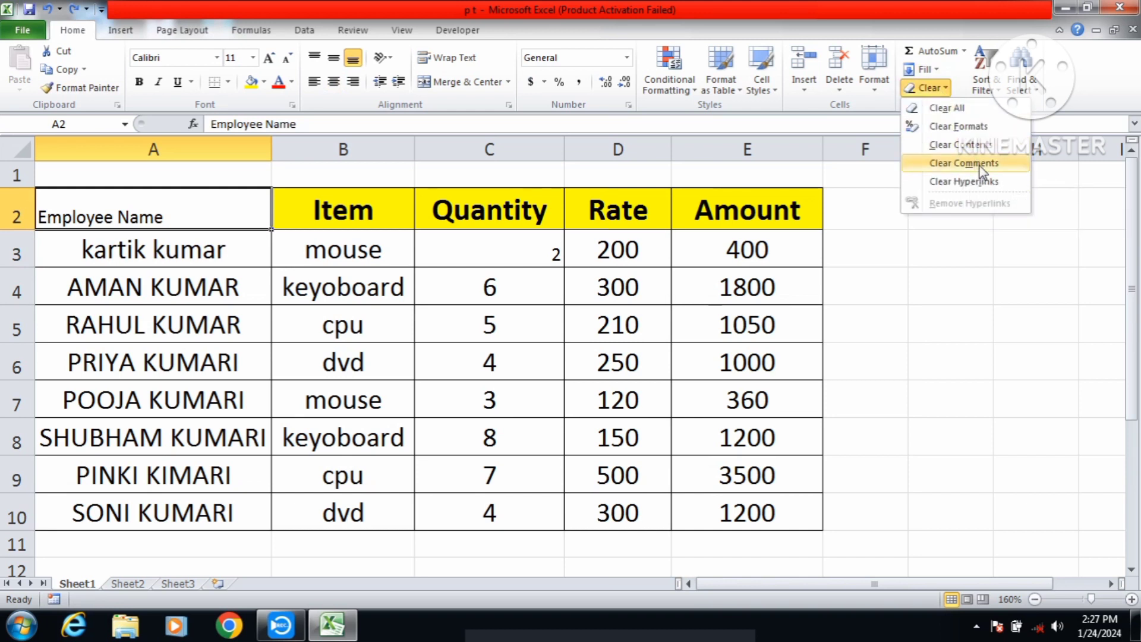
pyautogui.click(899, 410)
pyautogui.click(896, 369)
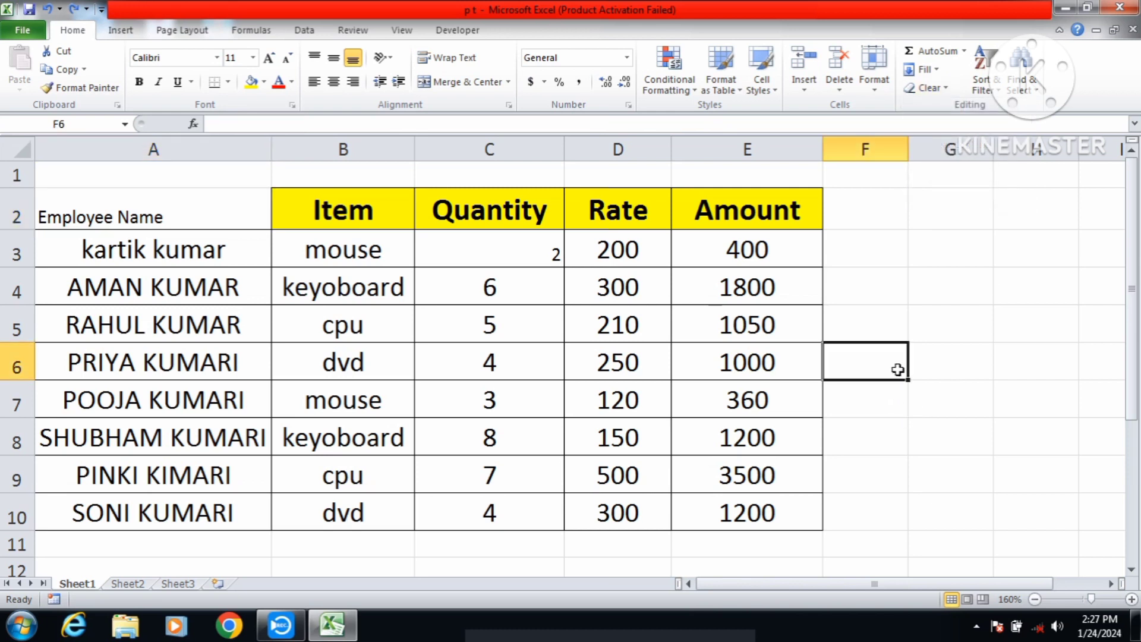
pyautogui.click(947, 364)
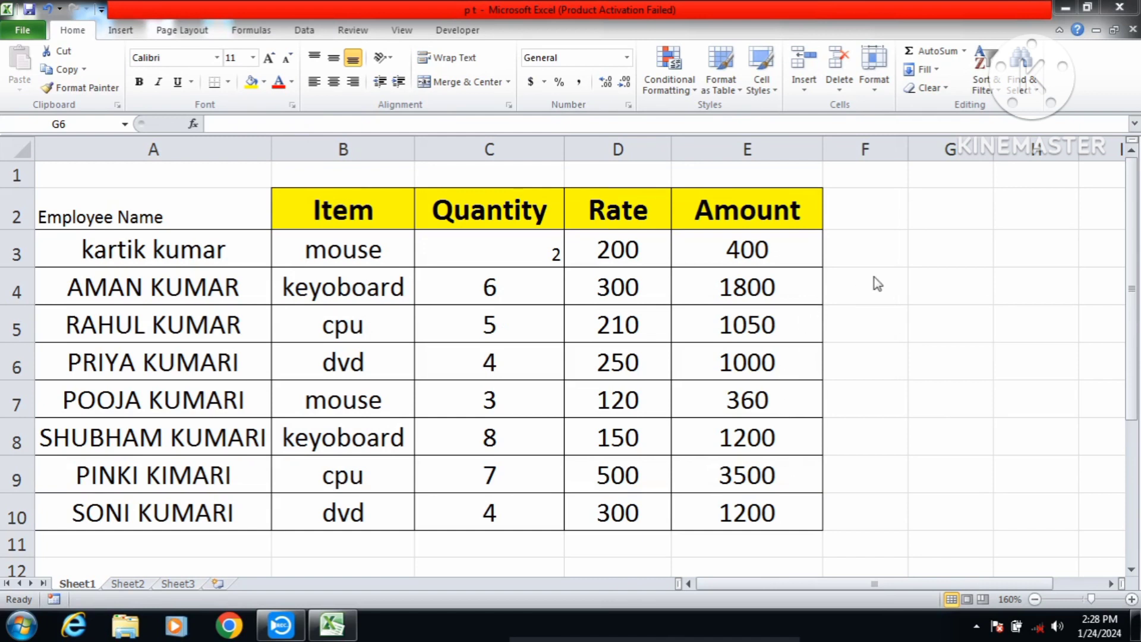
pyautogui.click(879, 279)
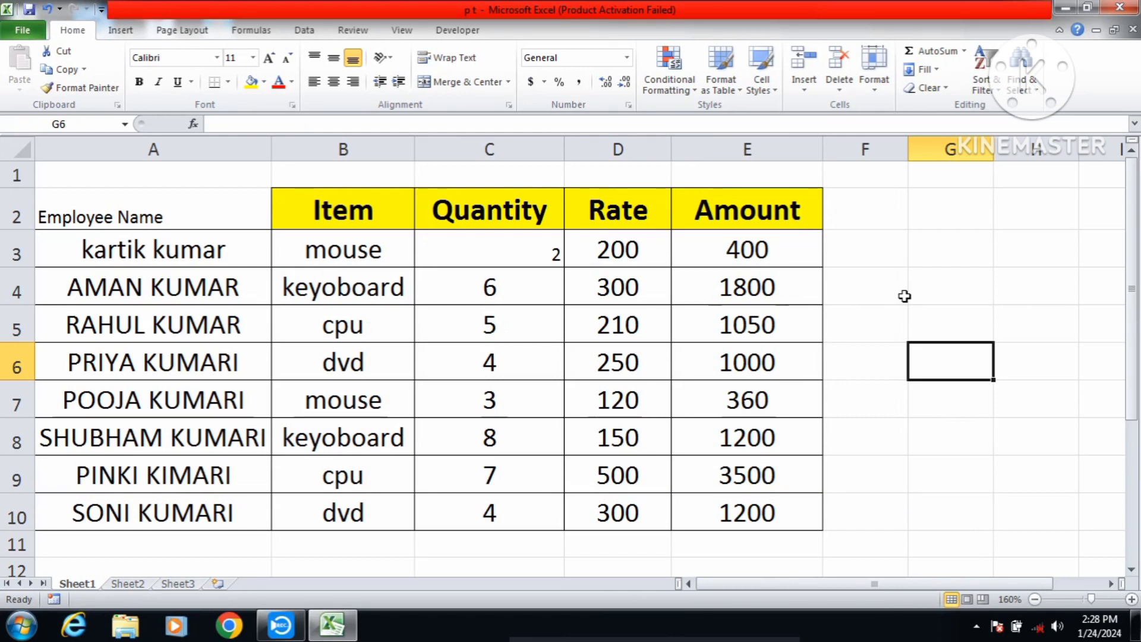
pyautogui.click(934, 88)
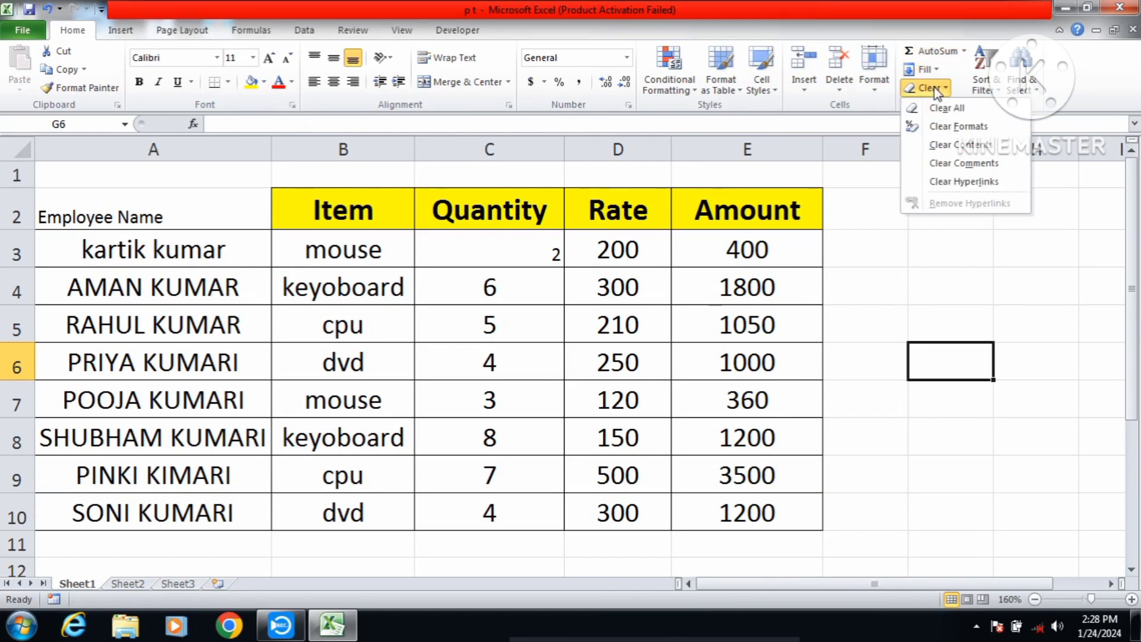
# Insert a comment on cell G6, keeping only its default heading, and leave the comment box
pyautogui.click(968, 351)
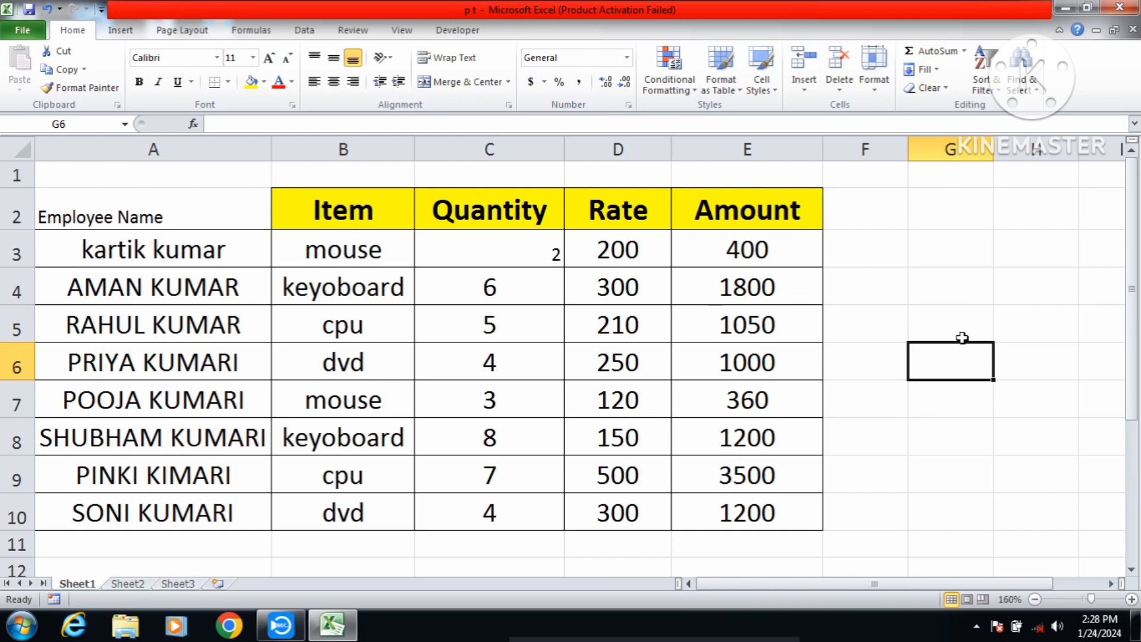
pyautogui.hotkey('shift', 'F2')
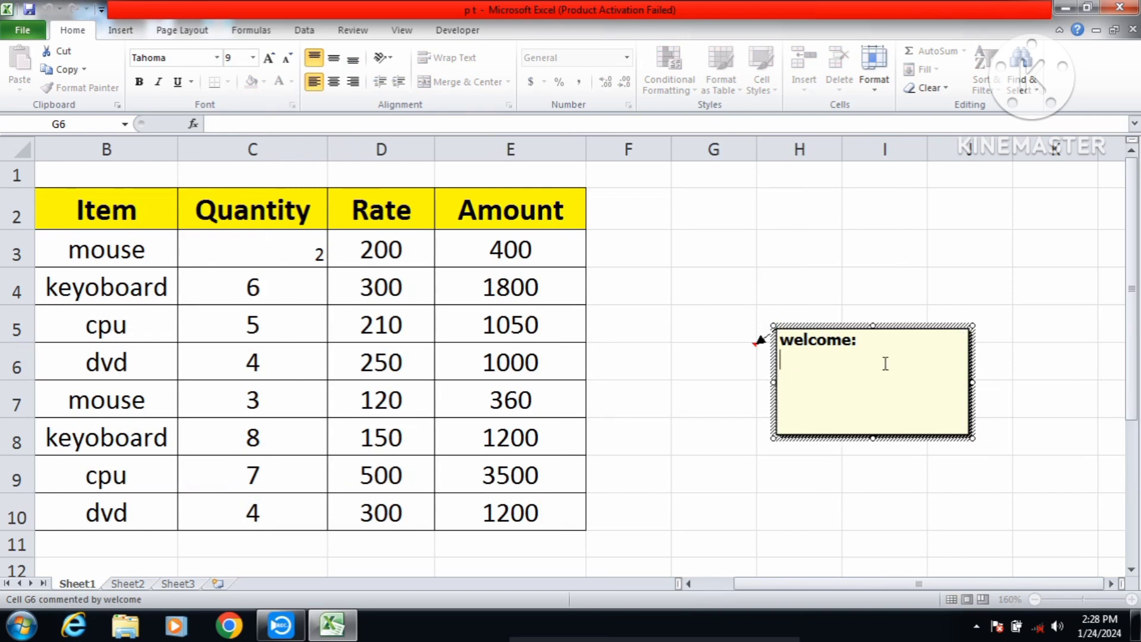
pyautogui.click(710, 374)
pyautogui.moveTo(710, 374)
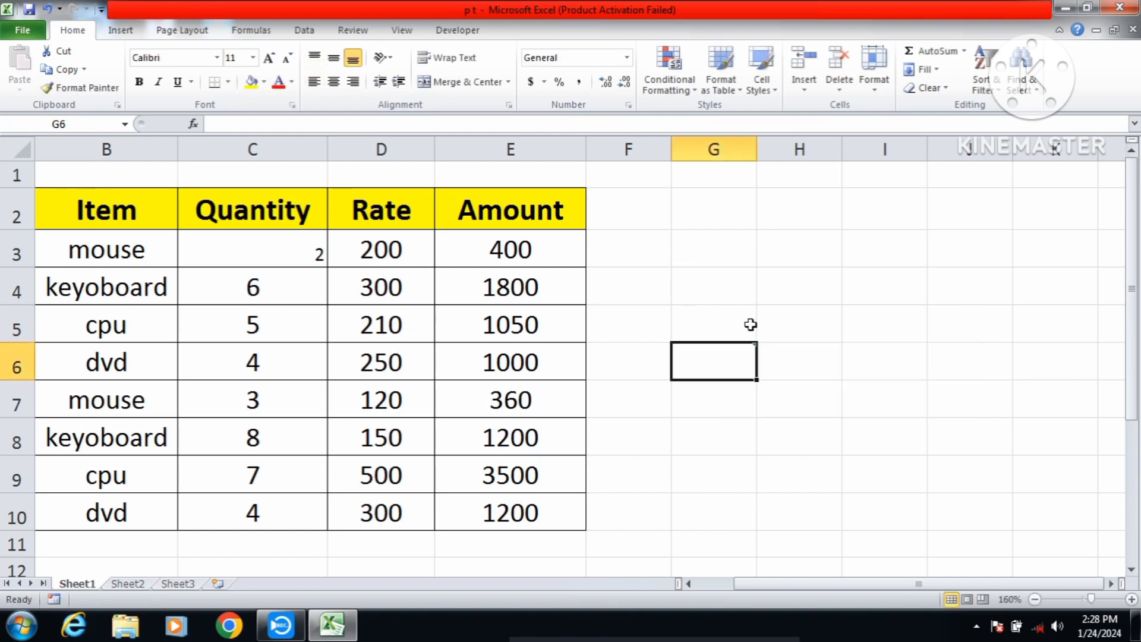
pyautogui.click(766, 427)
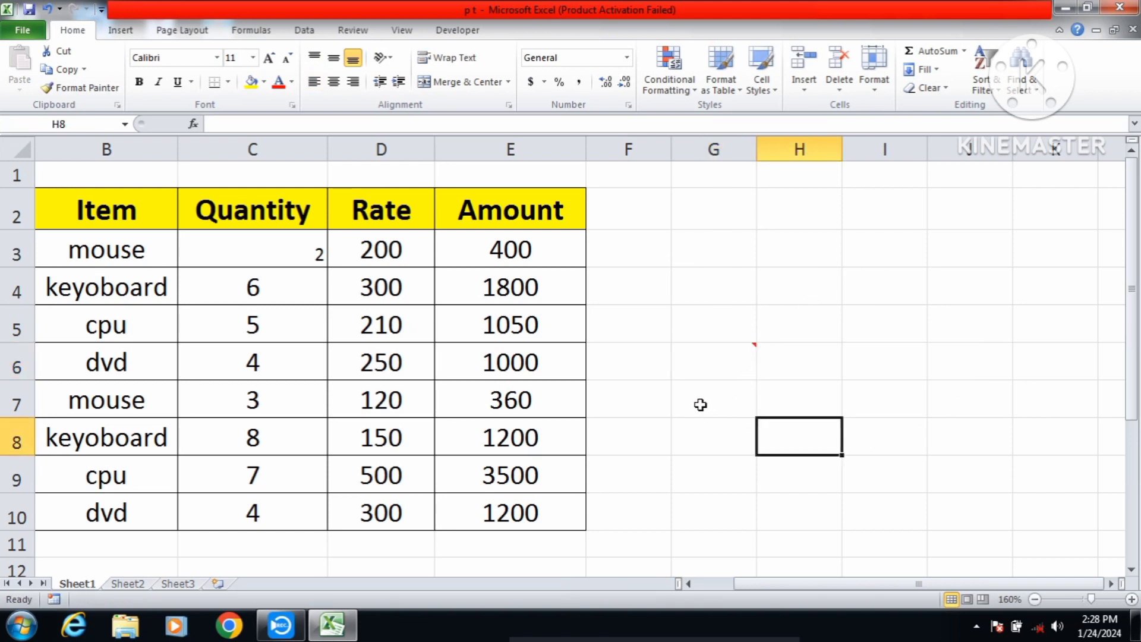
# View the comment attached to cell G6
pyautogui.moveTo(734, 357)
pyautogui.click(938, 247)
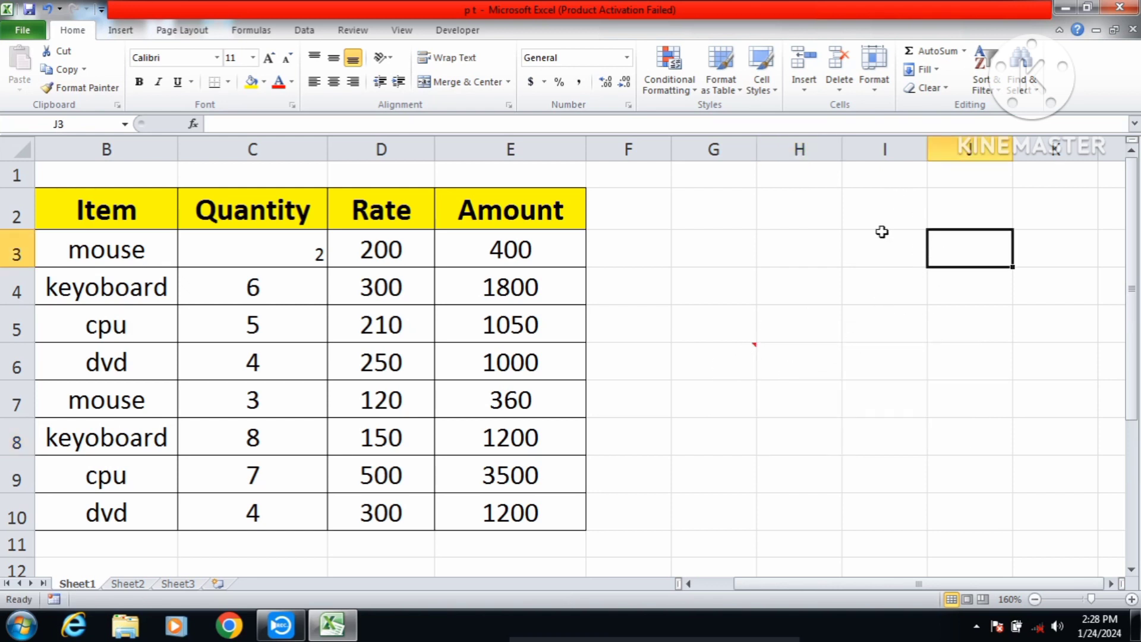
pyautogui.moveTo(737, 361)
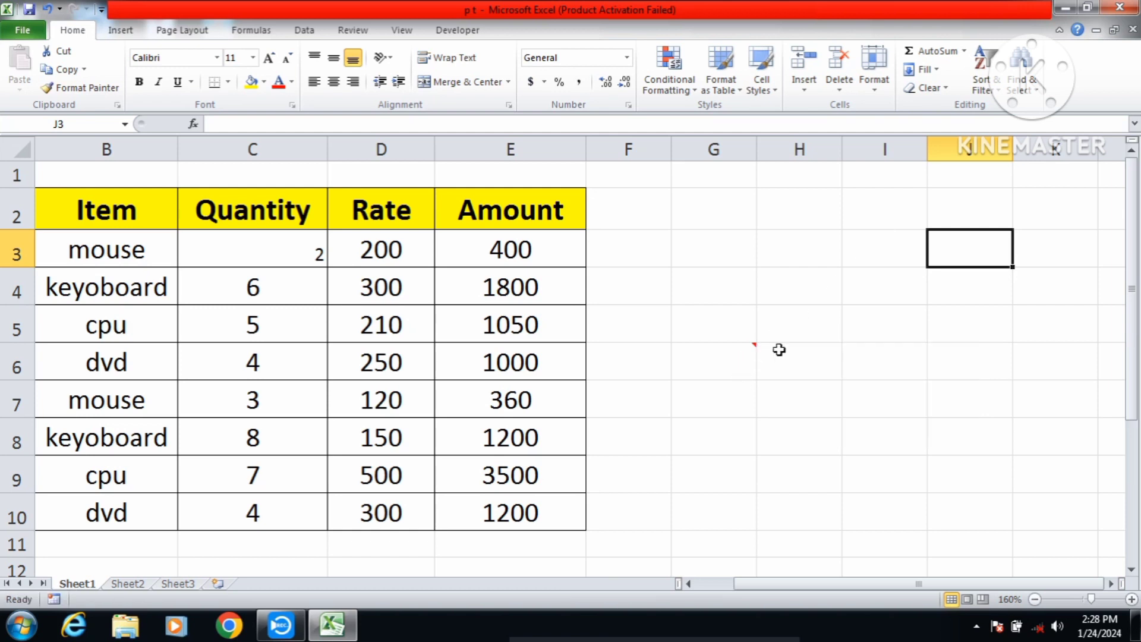
# Clear the comment from cell G6
pyautogui.click(725, 364)
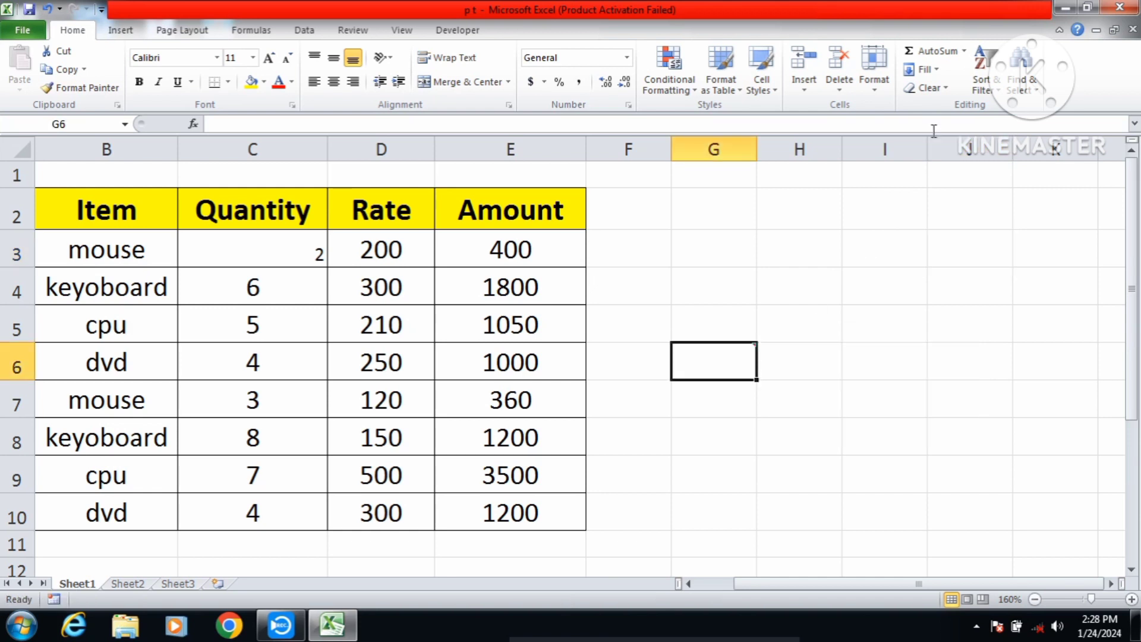
pyautogui.click(945, 89)
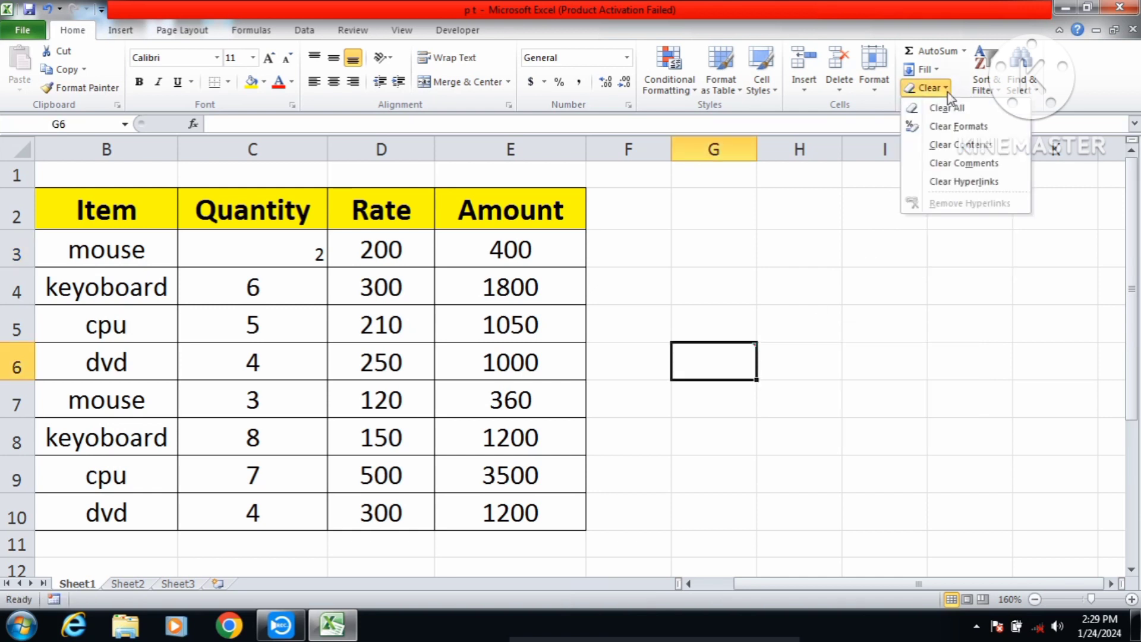
pyautogui.click(968, 163)
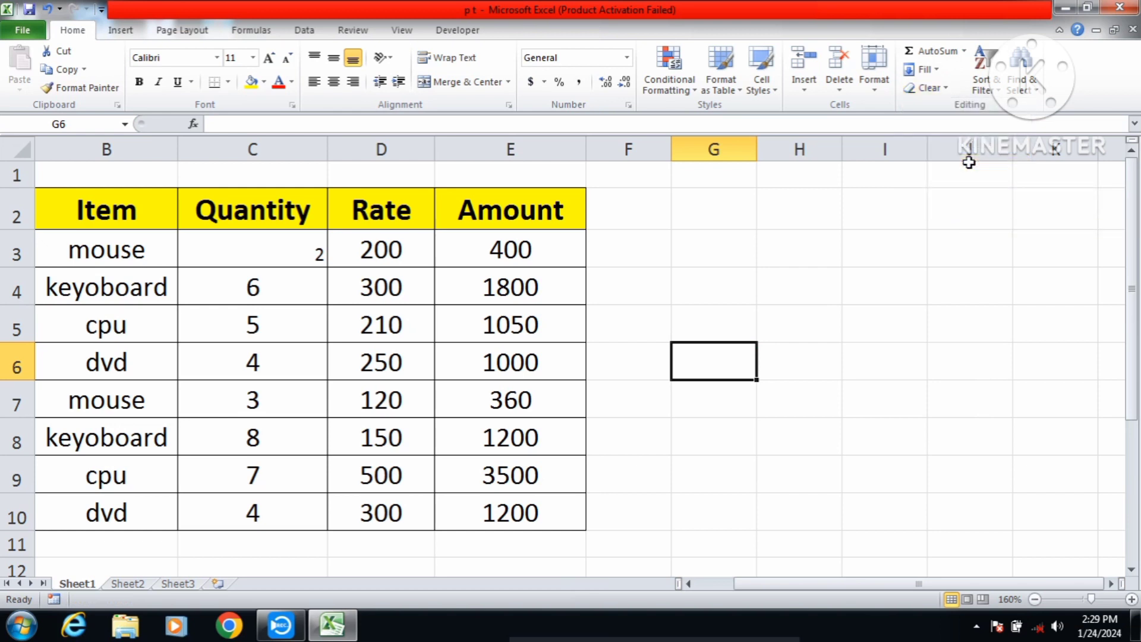
pyautogui.click(970, 398)
pyautogui.click(726, 350)
pyautogui.click(940, 89)
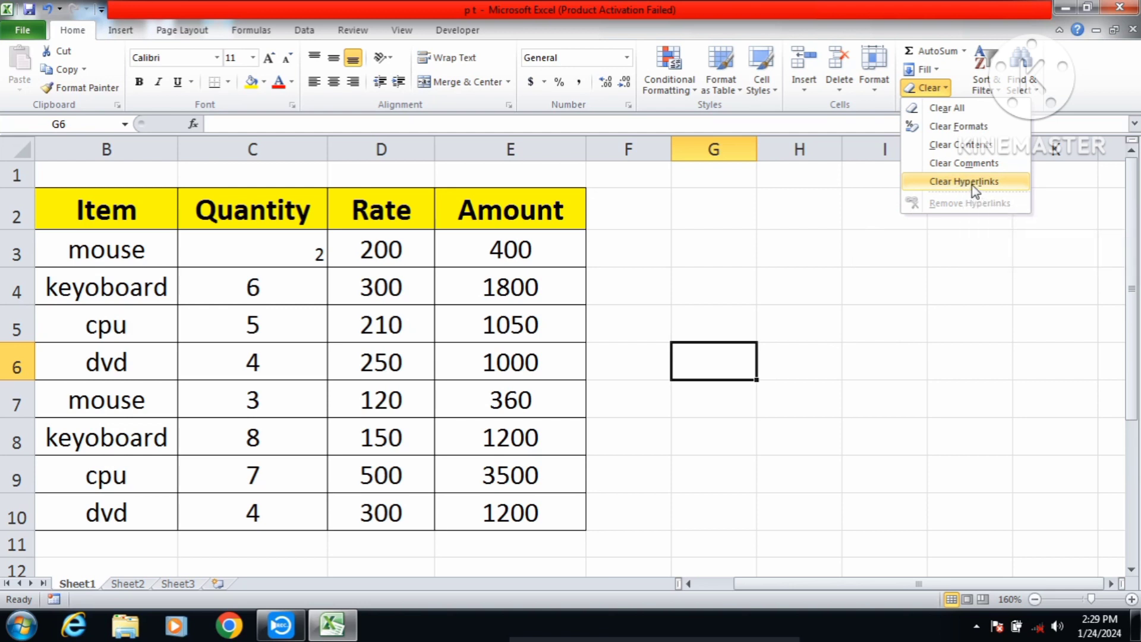
pyautogui.click(691, 373)
# Insert a hyperlink in cell G5 to the existing file Book1.xlsx in My Documents
pyautogui.click(726, 327)
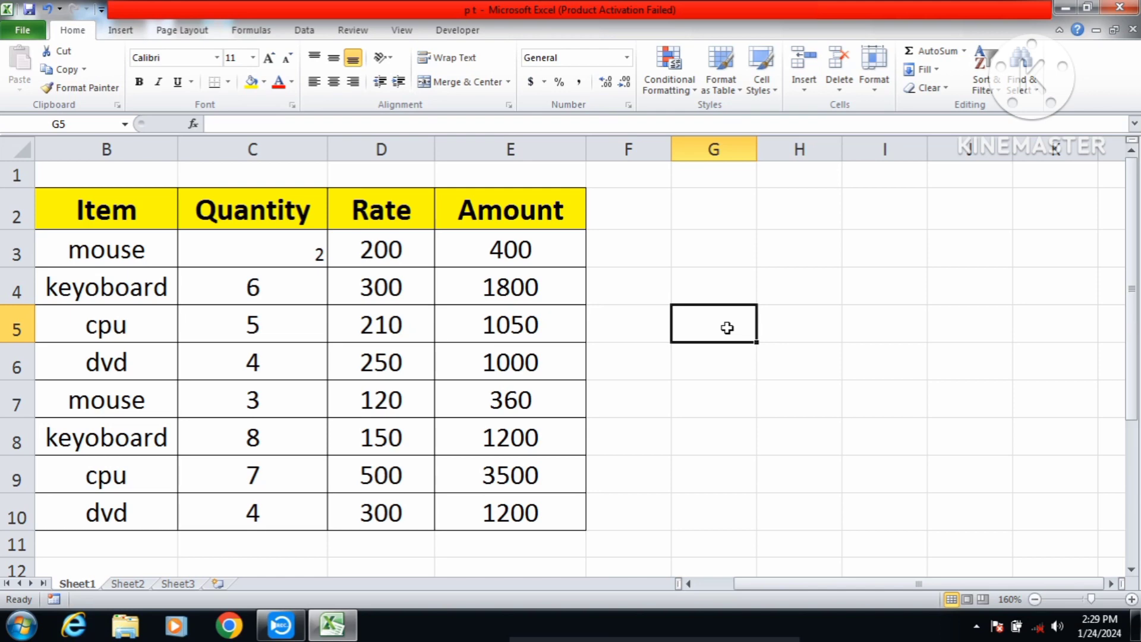
pyautogui.hotkey('ctrl', 'k')
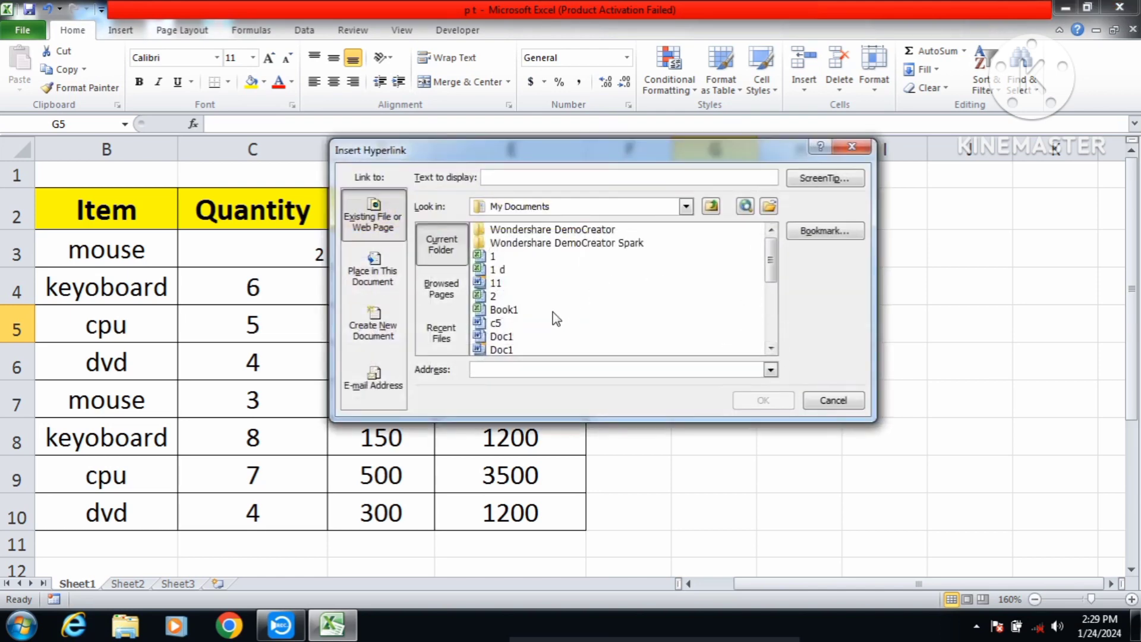
pyautogui.click(529, 312)
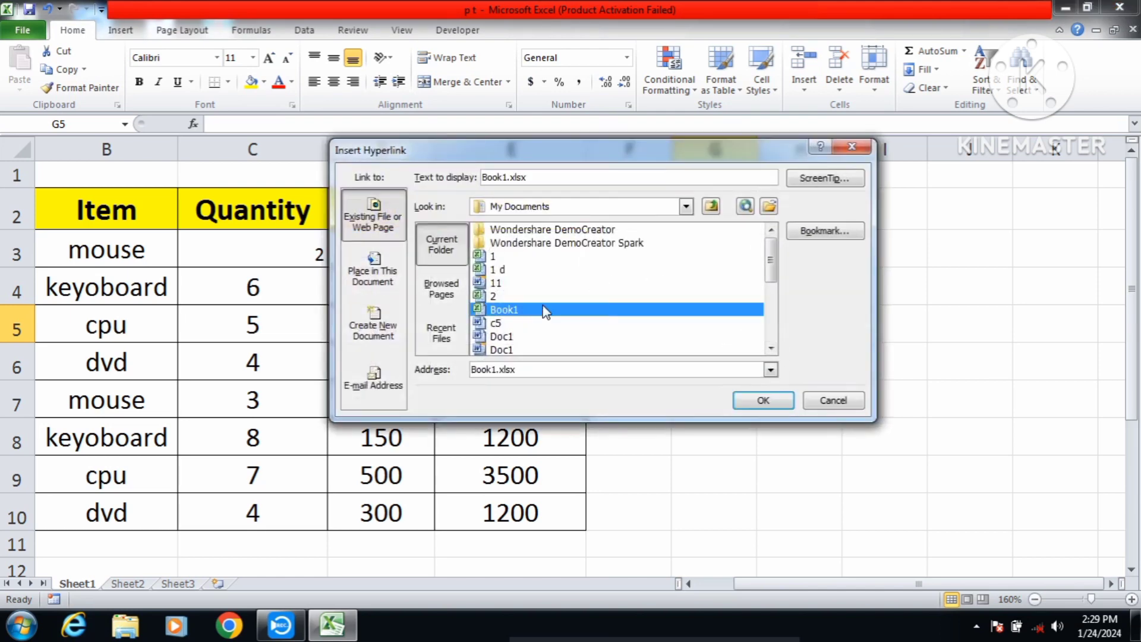
pyautogui.click(764, 403)
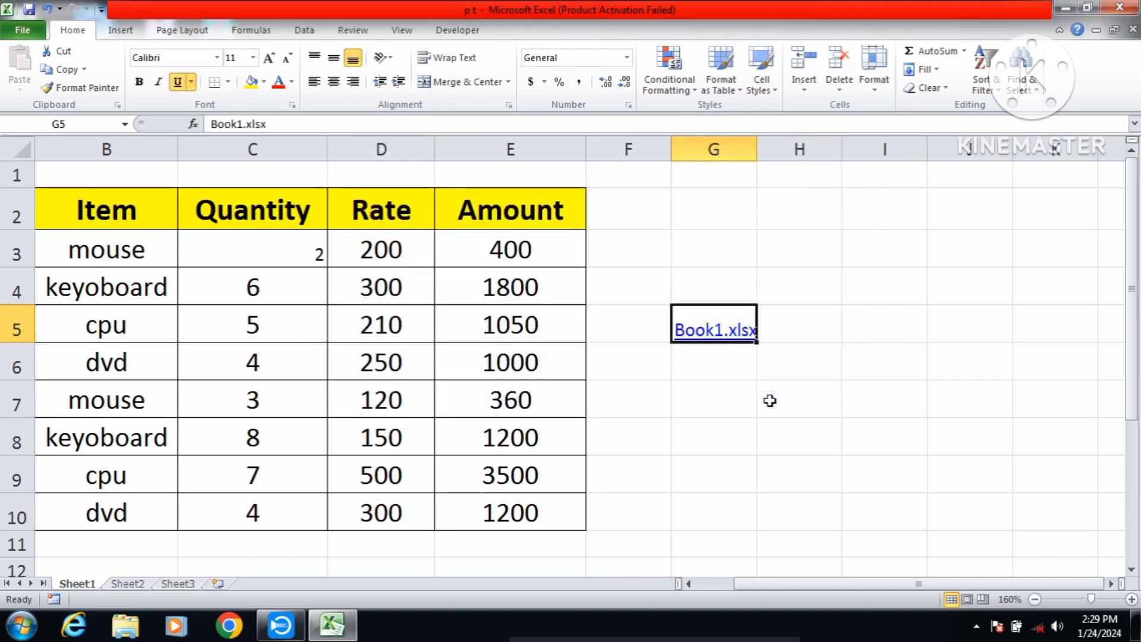
pyautogui.click(844, 359)
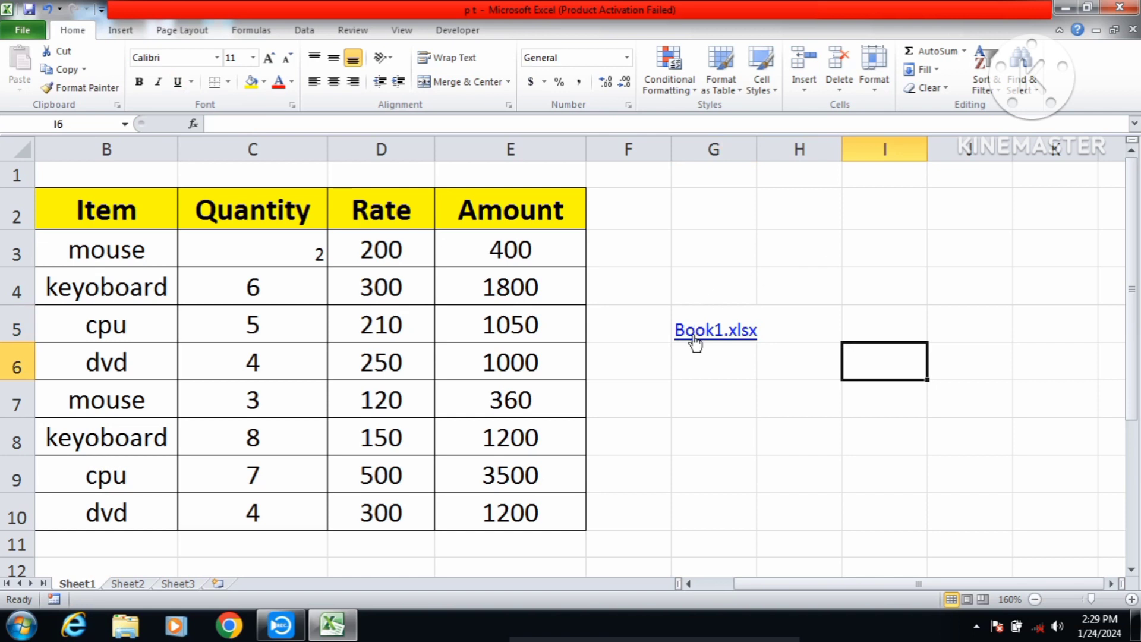
# View the target of the Book1.xlsx hyperlink in cell G5
pyautogui.click(808, 360)
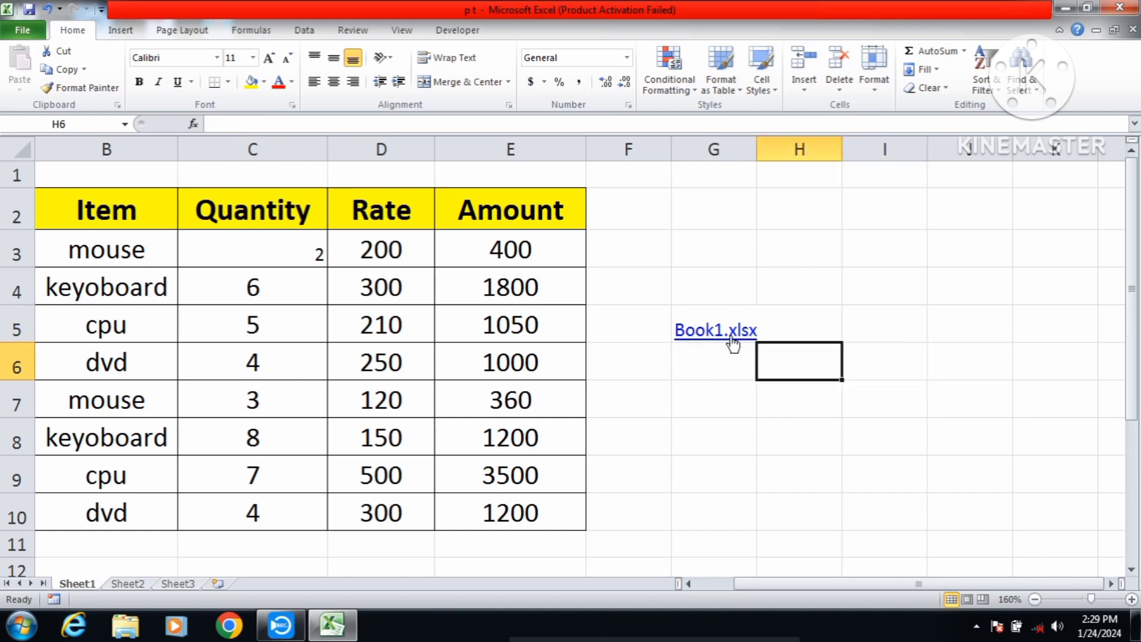
pyautogui.click(698, 306)
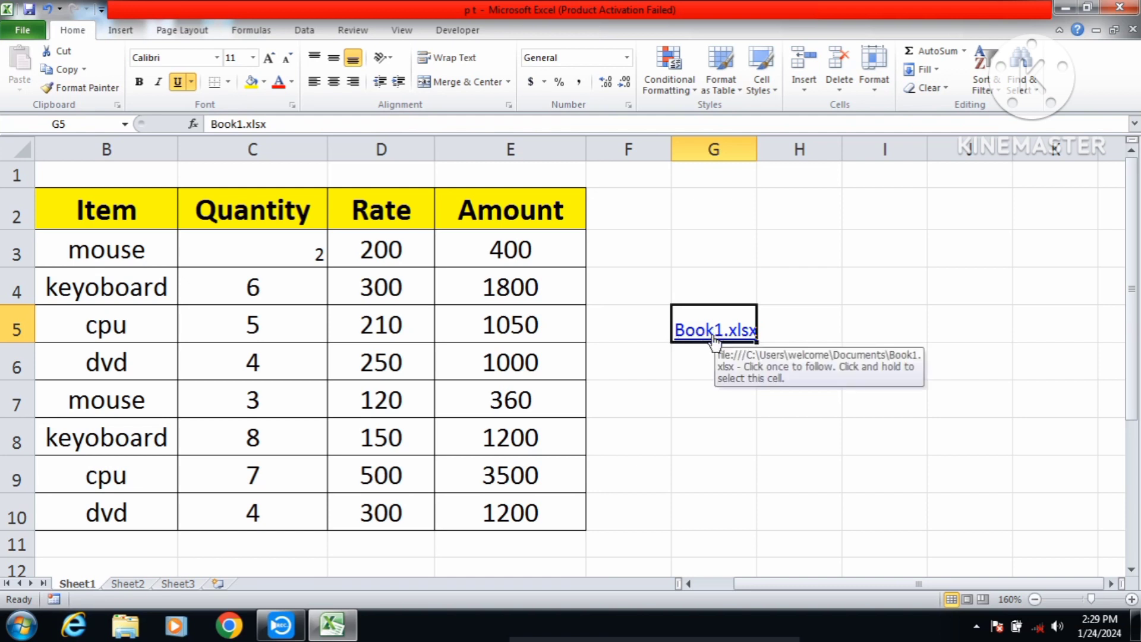
pyautogui.click(797, 362)
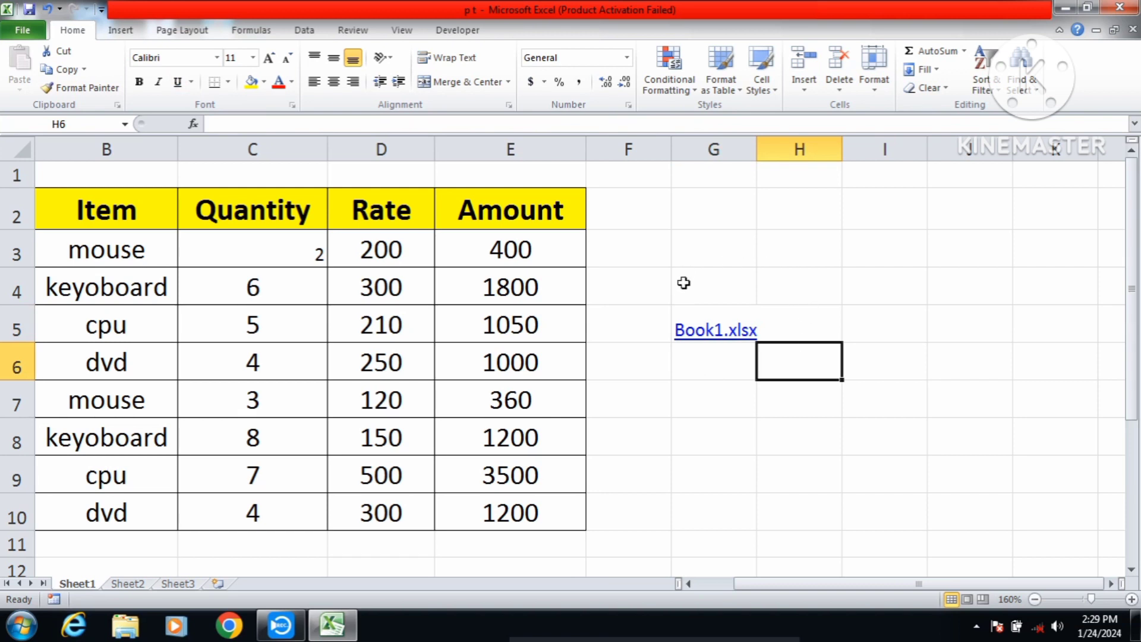
# Clear the hyperlink from cell G5 with the Clear Hyperlinks only option, keeping the cell's formatting
pyautogui.click(678, 308)
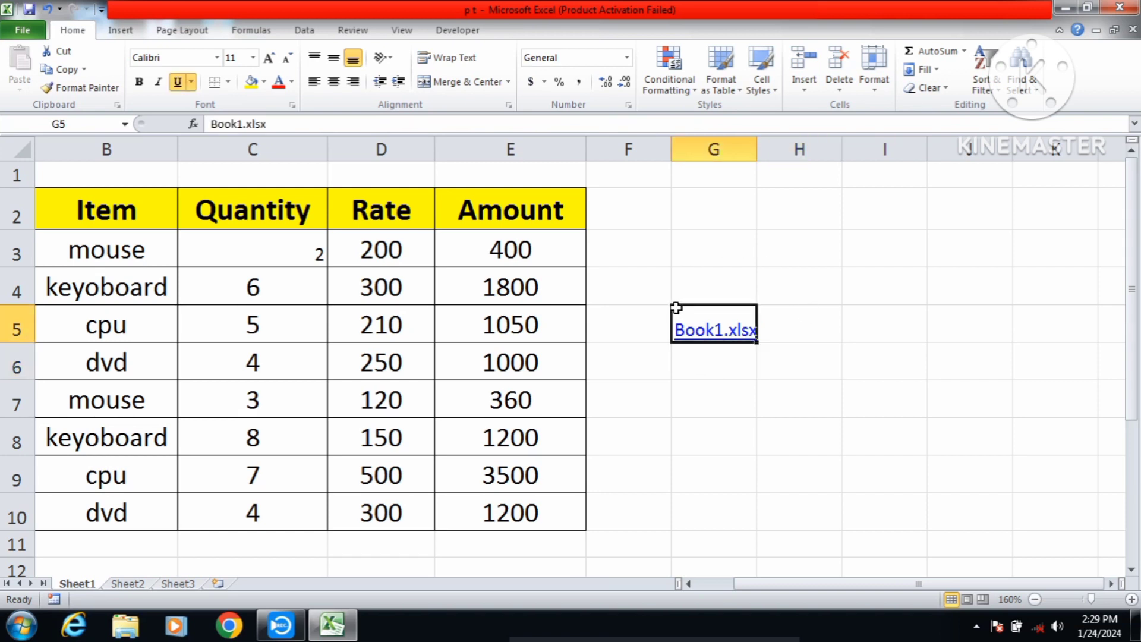
pyautogui.click(929, 88)
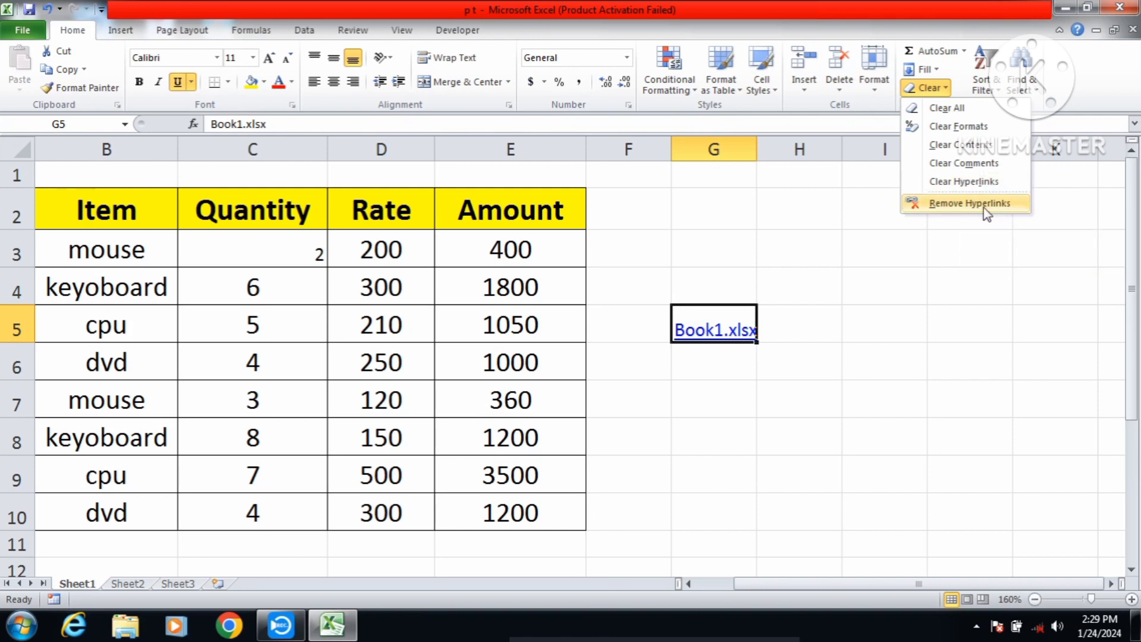
pyautogui.click(968, 181)
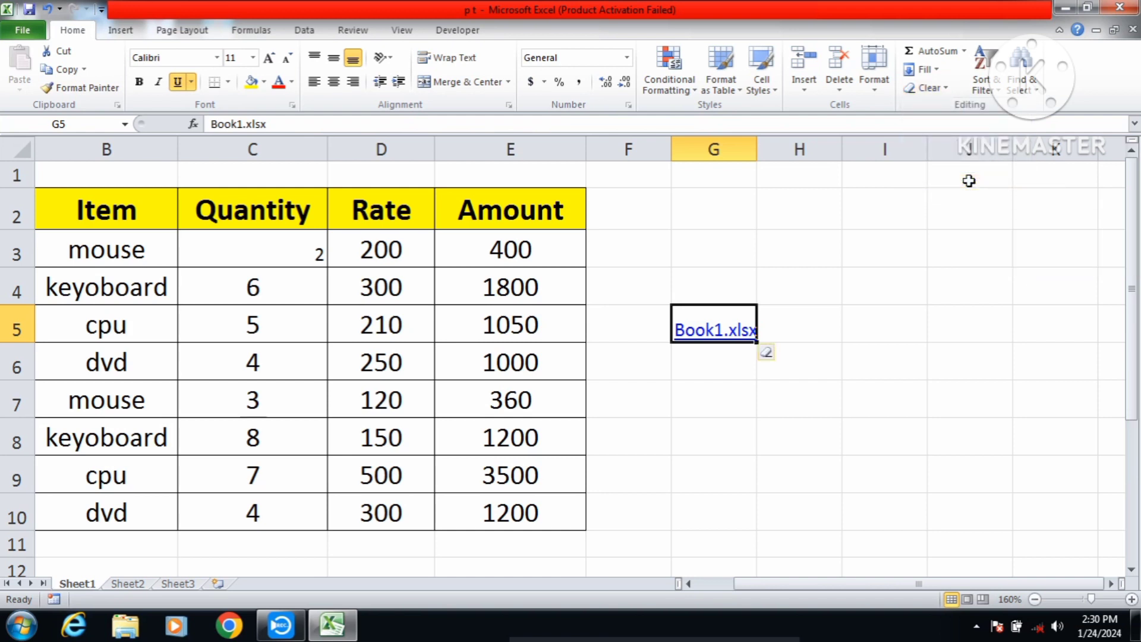
pyautogui.click(774, 356)
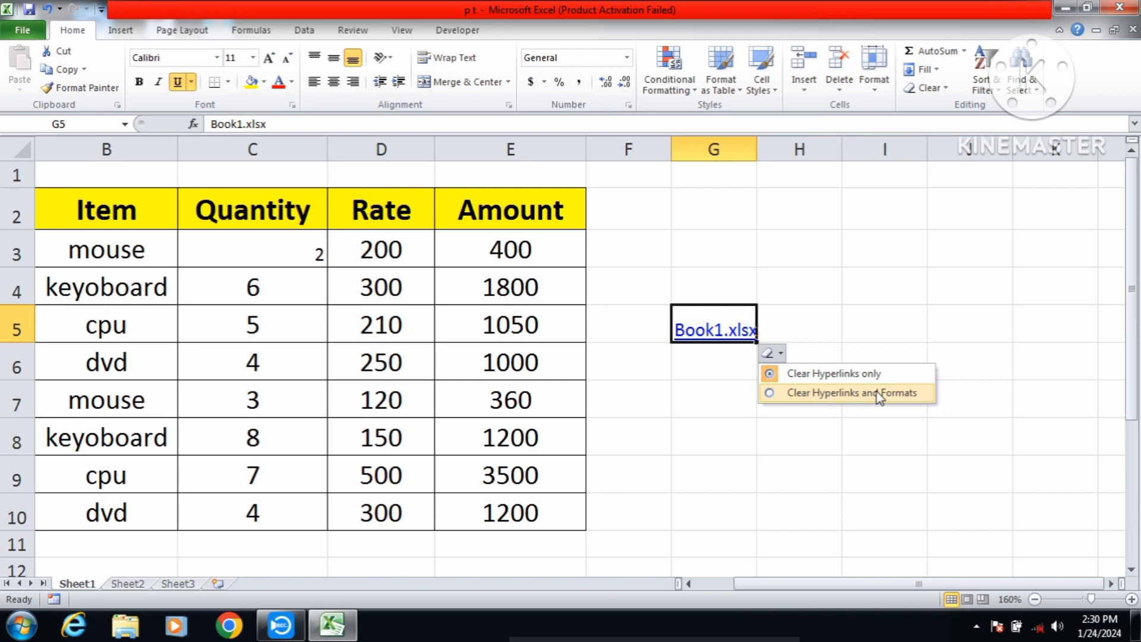
pyautogui.click(838, 374)
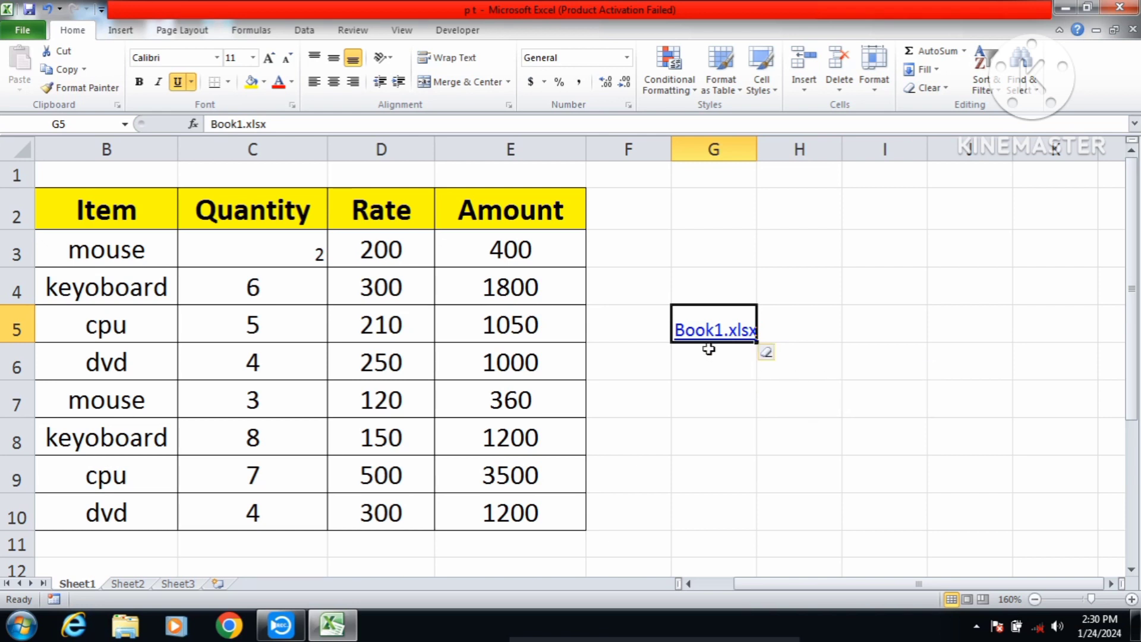
# Switch the clearing of cell G5 to Clear Hyperlinks and Formats
pyautogui.click(771, 356)
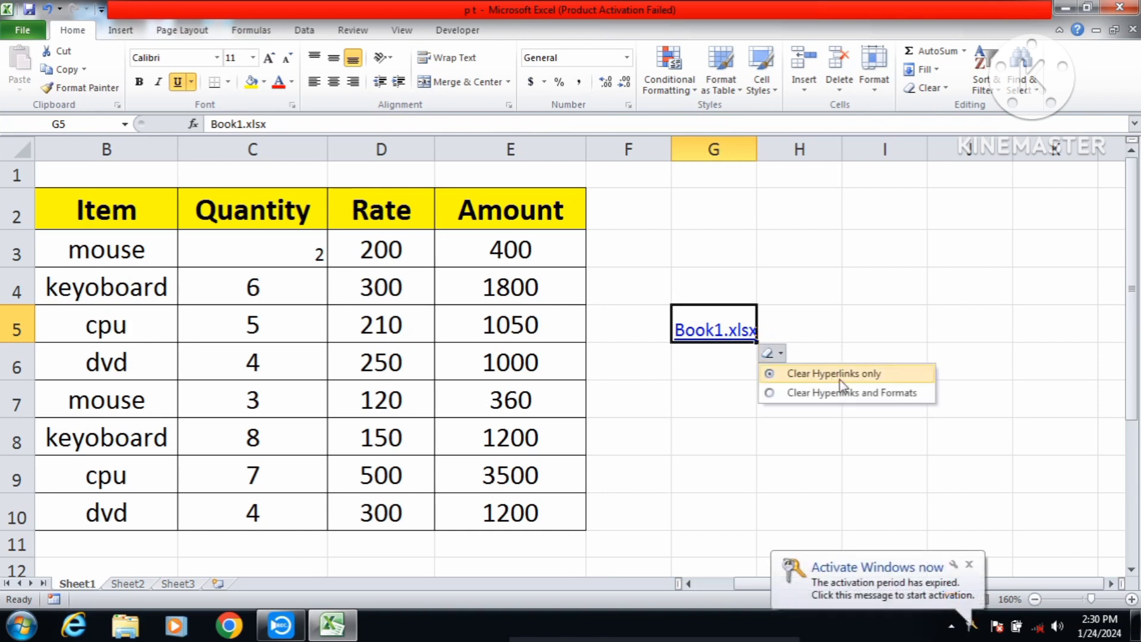
pyautogui.click(867, 393)
pyautogui.click(845, 265)
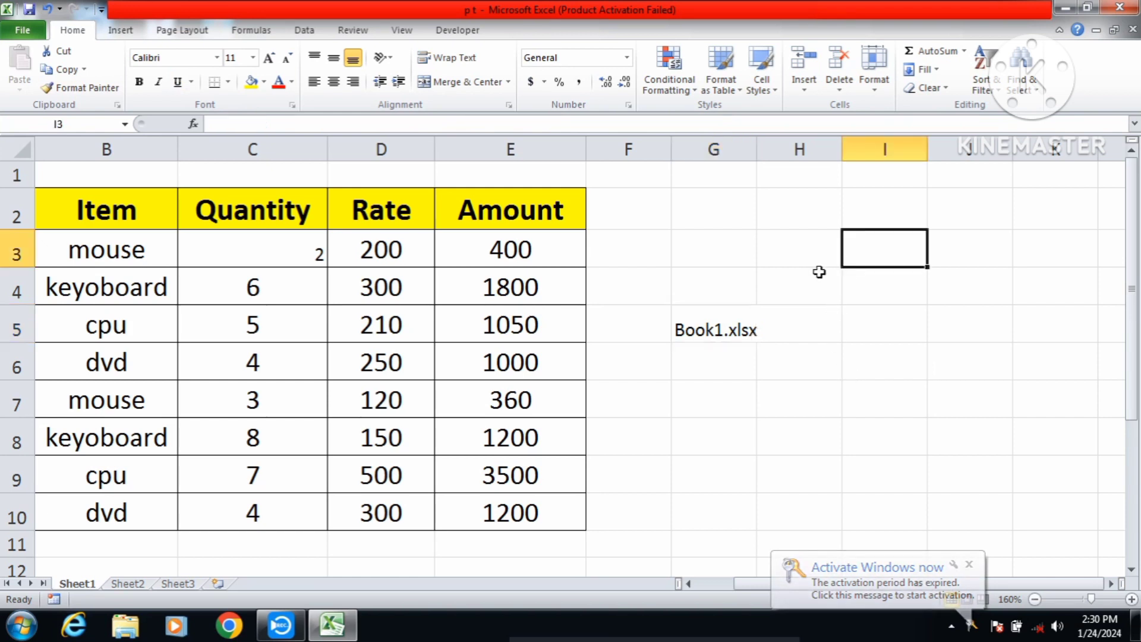
# Delete the plain Book1.xlsx text from cell G5
pyautogui.click(732, 325)
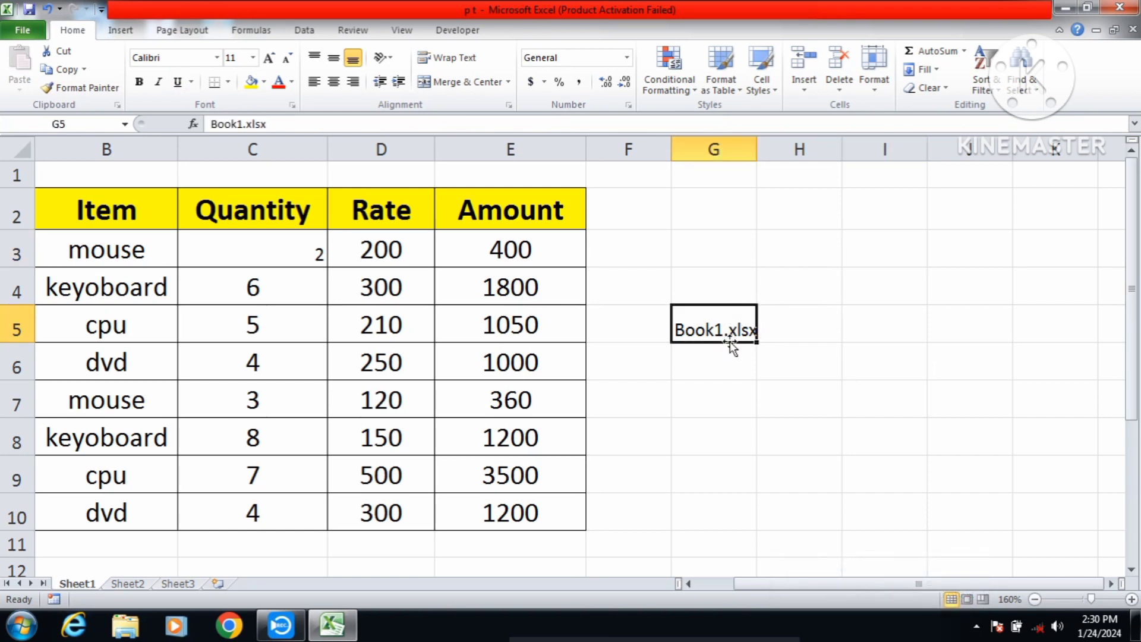
pyautogui.doubleClick(724, 329)
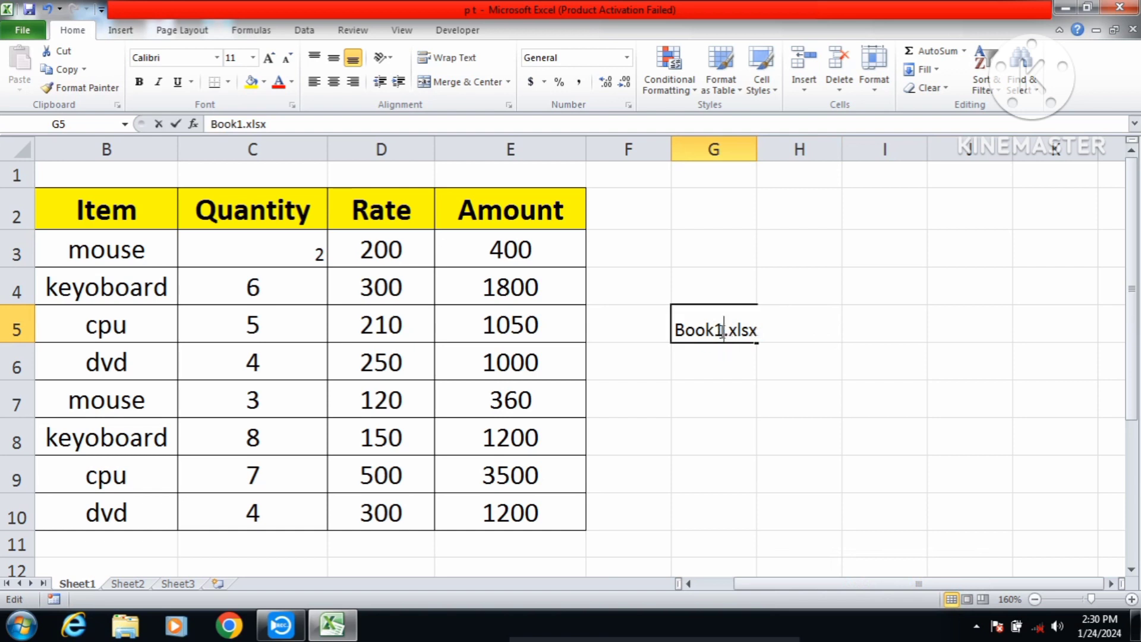
pyautogui.click(829, 299)
pyautogui.click(726, 328)
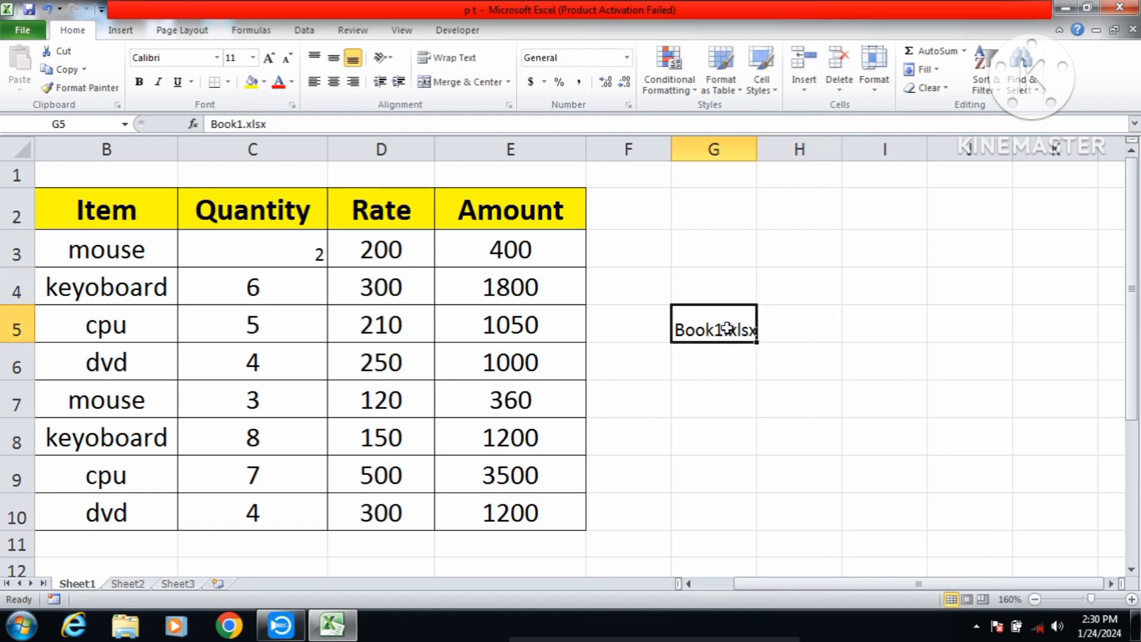
pyautogui.press('Delete')
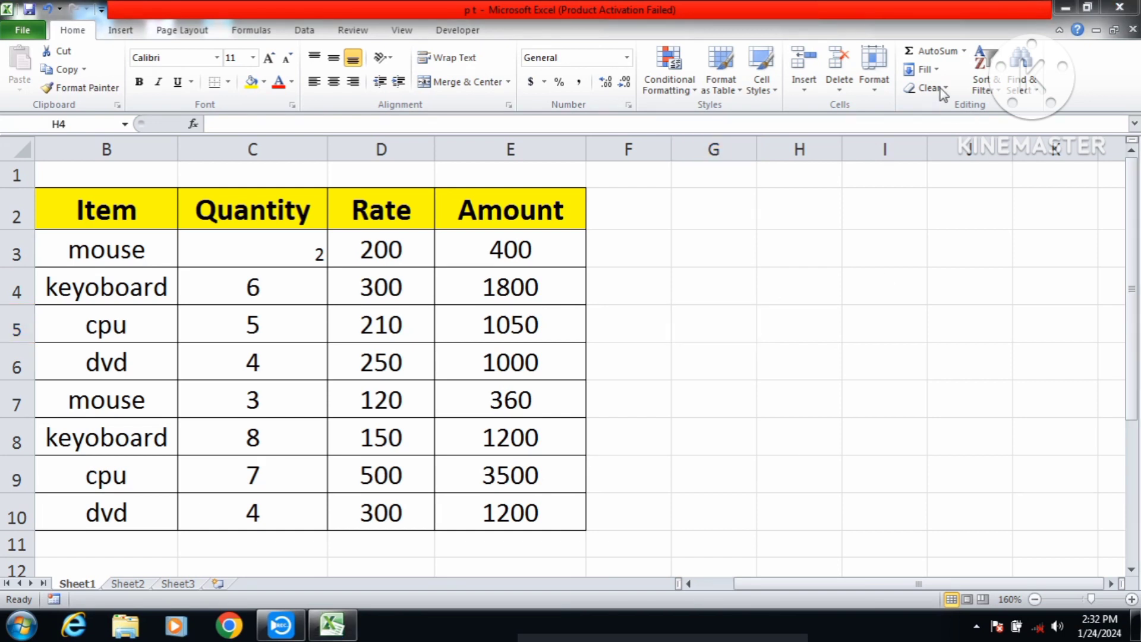
pyautogui.click(944, 89)
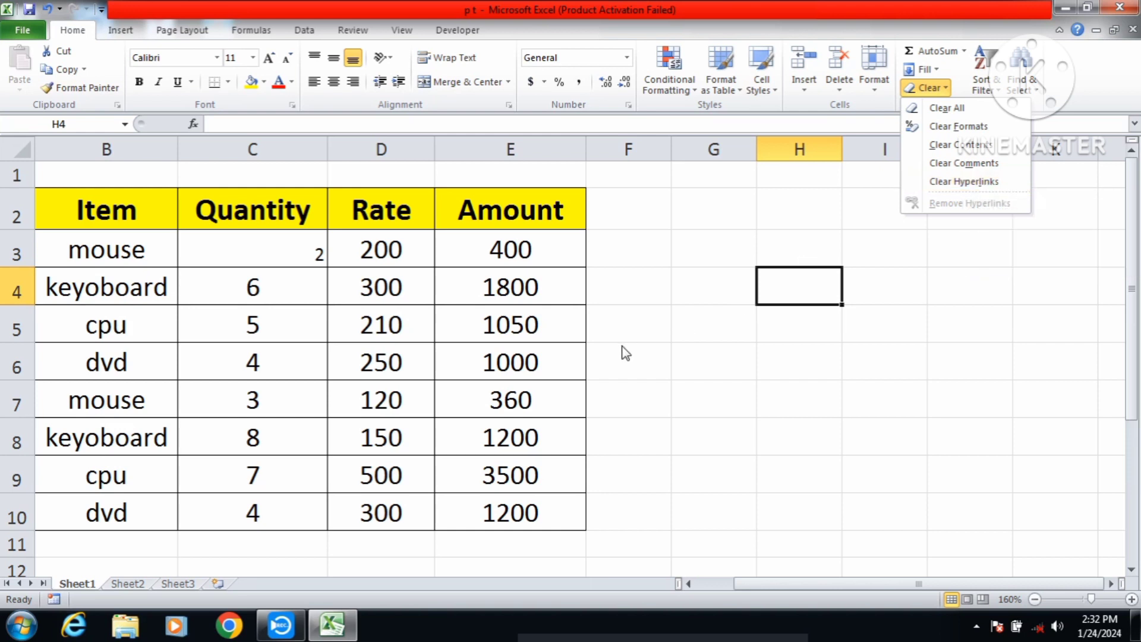
pyautogui.click(652, 352)
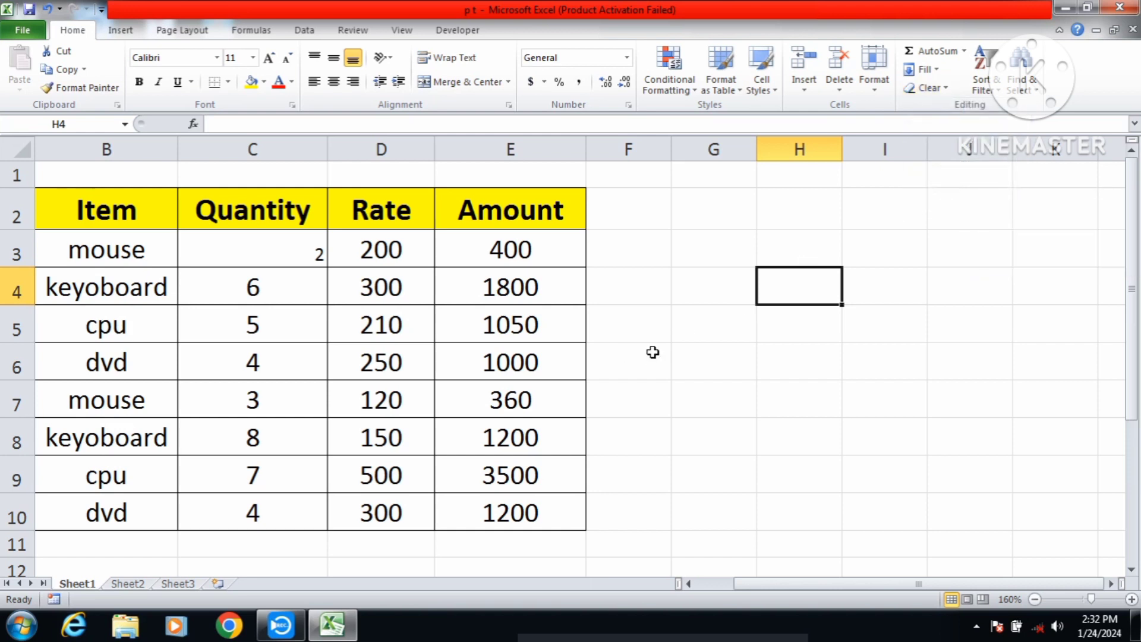